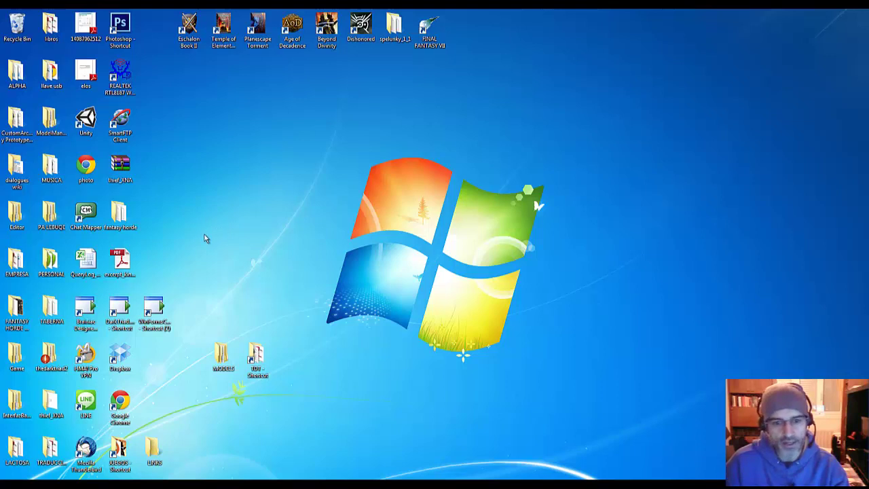
Launch WinForms Content Loading maximized and clear the previous elf ranger search results.
double_click(157, 307)
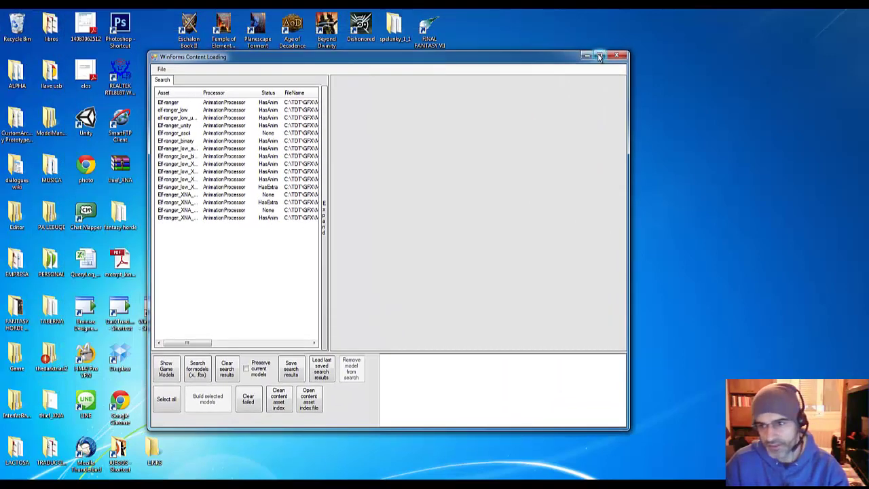
click(608, 54)
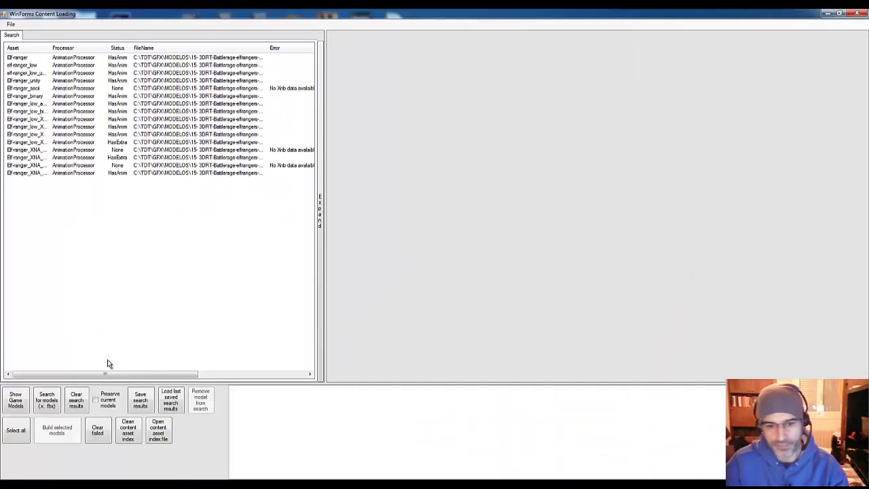
click(73, 403)
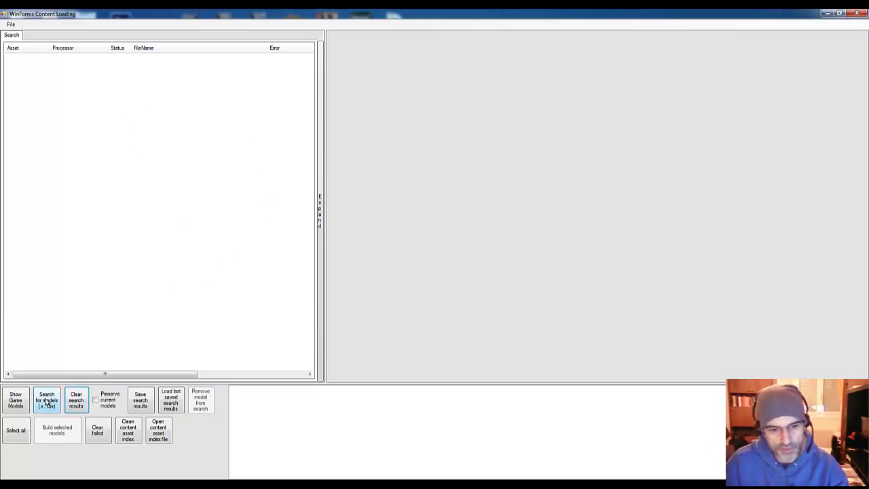
click(47, 402)
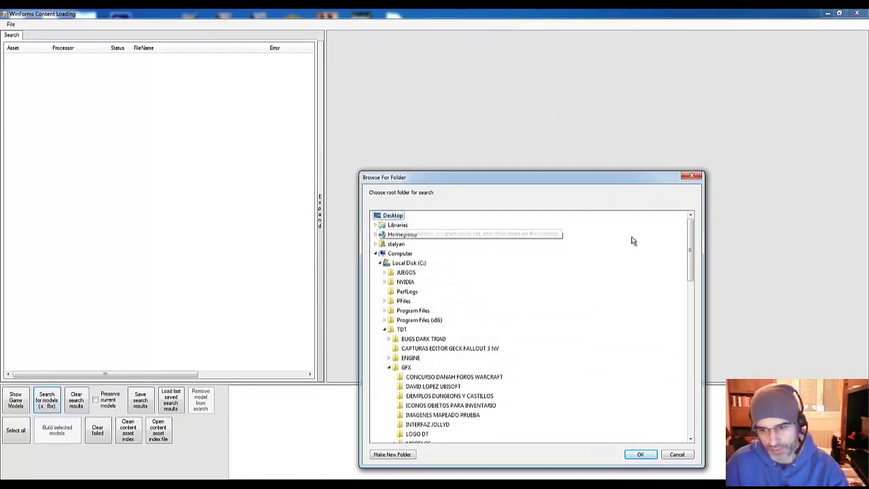
drag(690, 248, 690, 402)
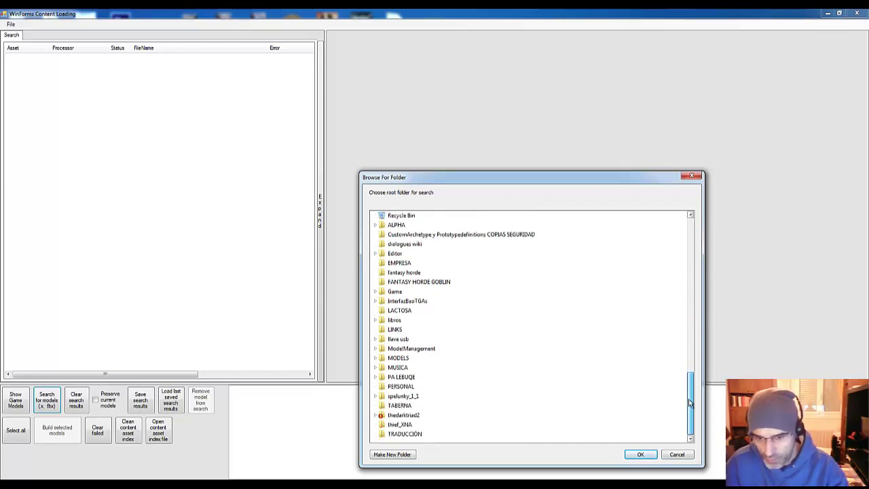
drag(690, 402, 690, 384)
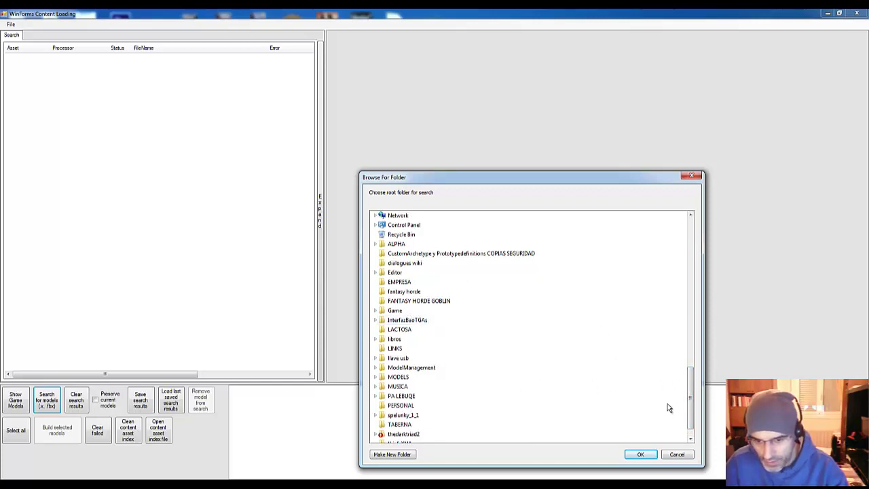
click(652, 454)
click(827, 14)
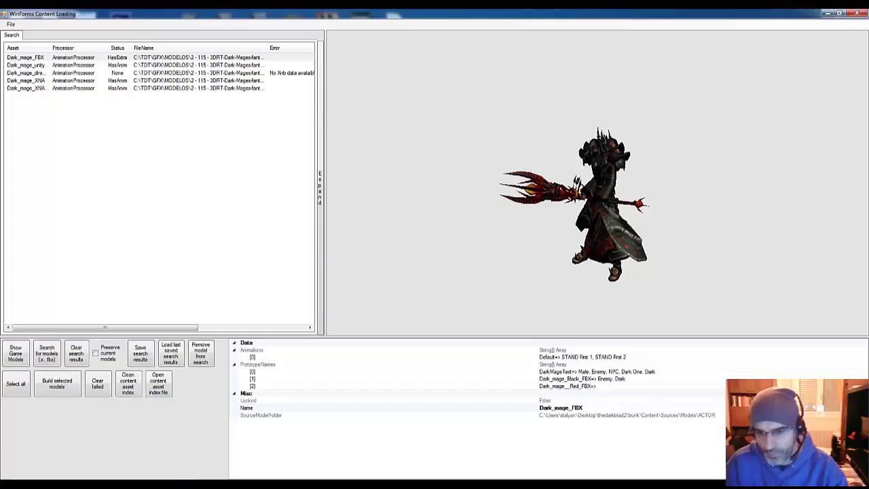
key(alt+Tab)
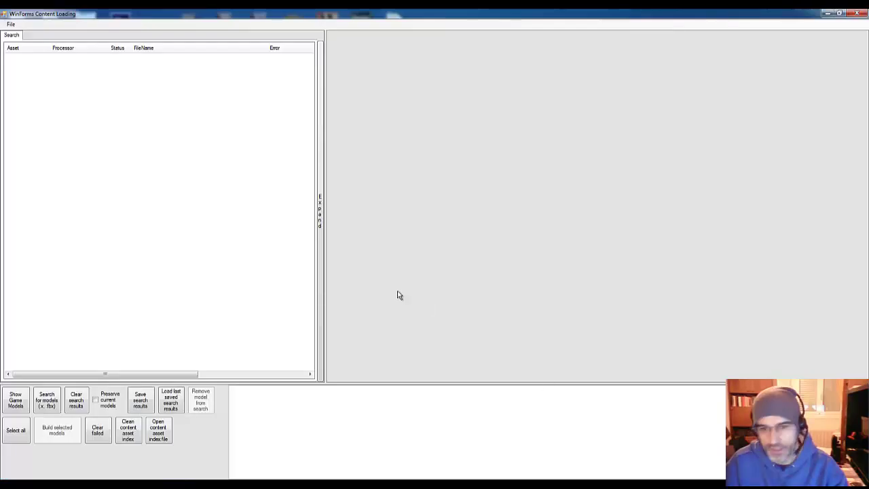
Search for models in the Desktop > MODELS > VILLAGERS folder.
click(46, 399)
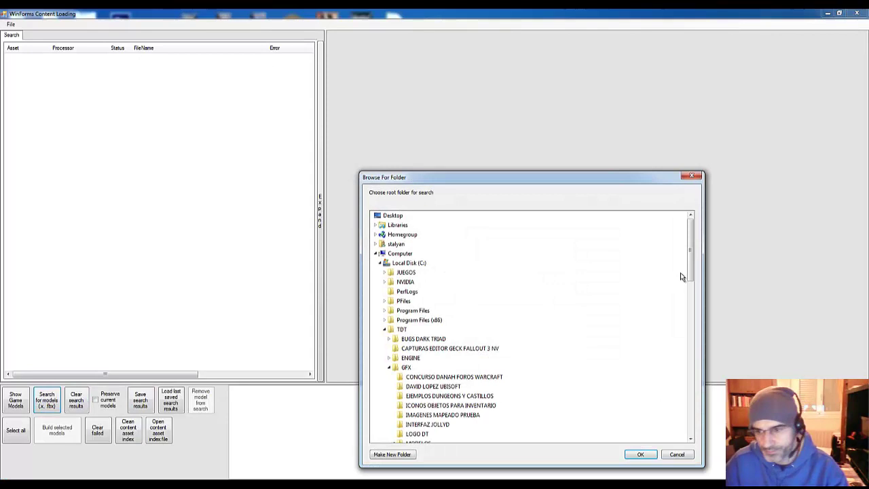
drag(692, 255, 652, 413)
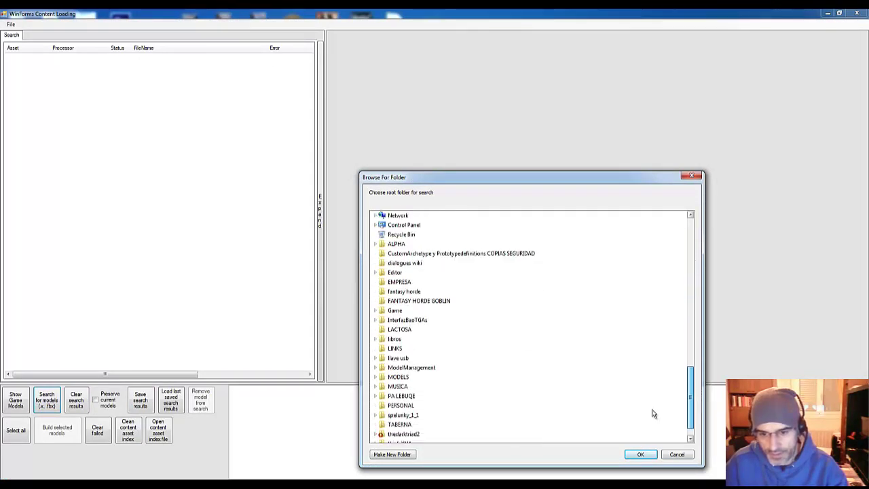
click(398, 377)
scroll(434, 360, down, 1)
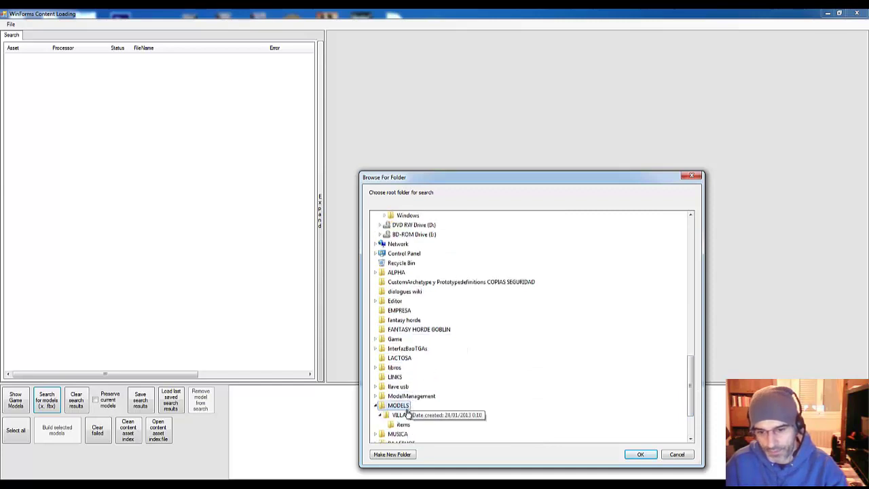
click(406, 414)
click(640, 453)
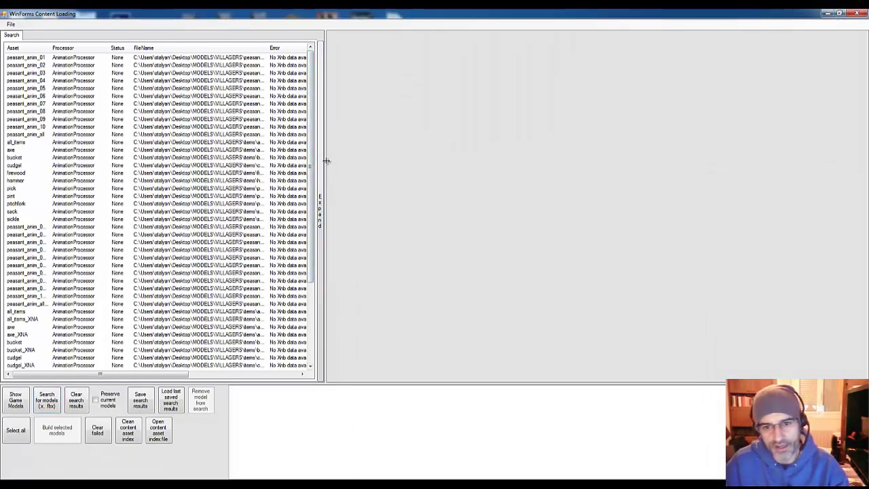
Widen the results list and browse the peasant animation and prop rows, ending on peasant_anim_01.
drag(327, 161, 344, 165)
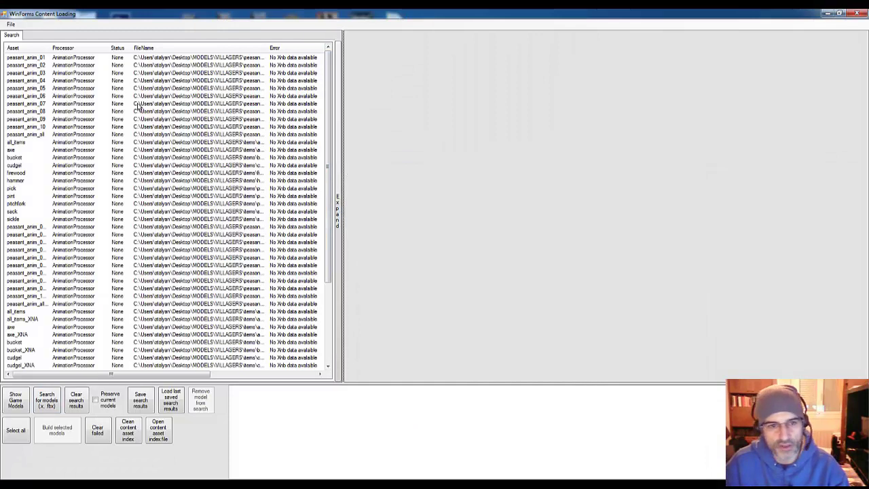
click(30, 65)
click(31, 58)
click(30, 66)
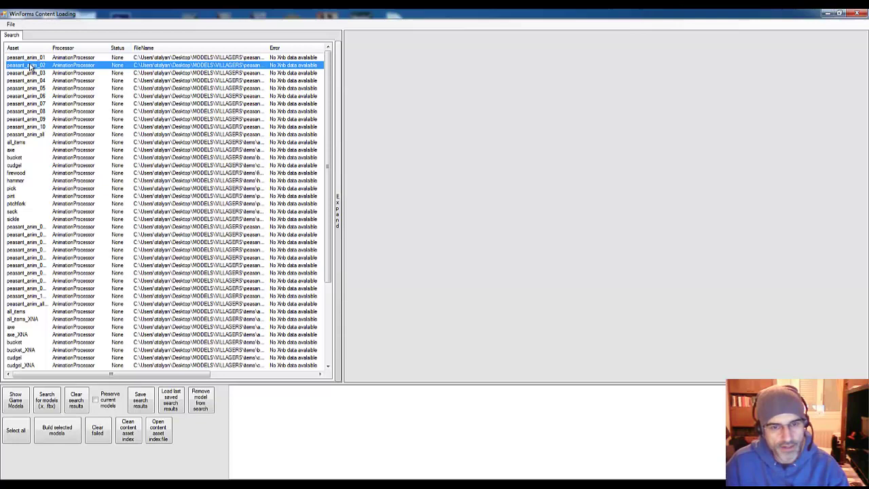
click(34, 74)
click(34, 80)
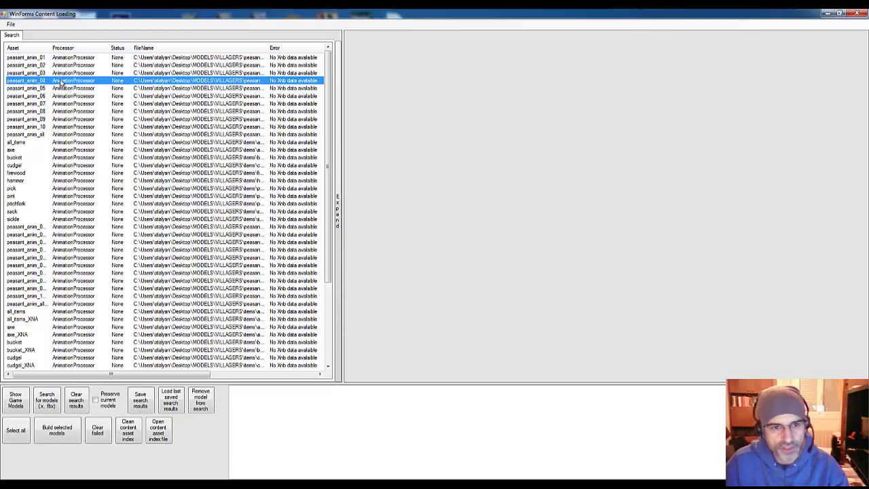
click(37, 66)
click(38, 81)
click(39, 111)
click(37, 127)
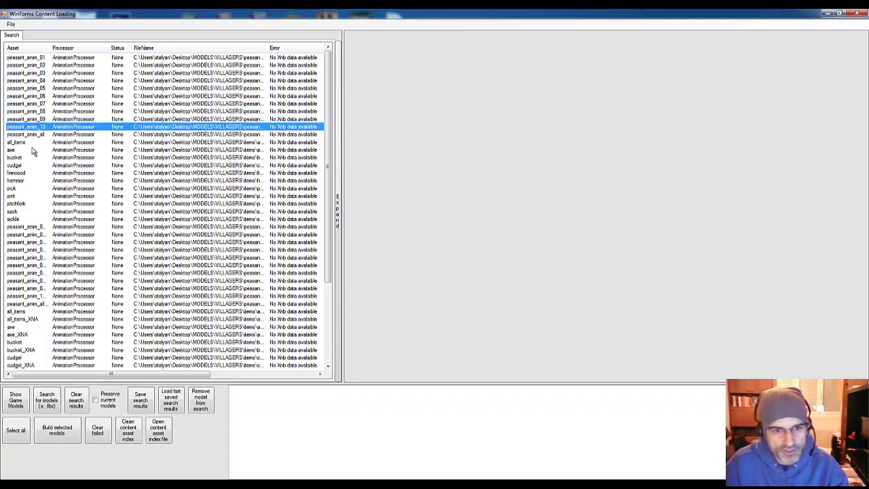
click(24, 158)
click(19, 180)
click(16, 204)
click(29, 250)
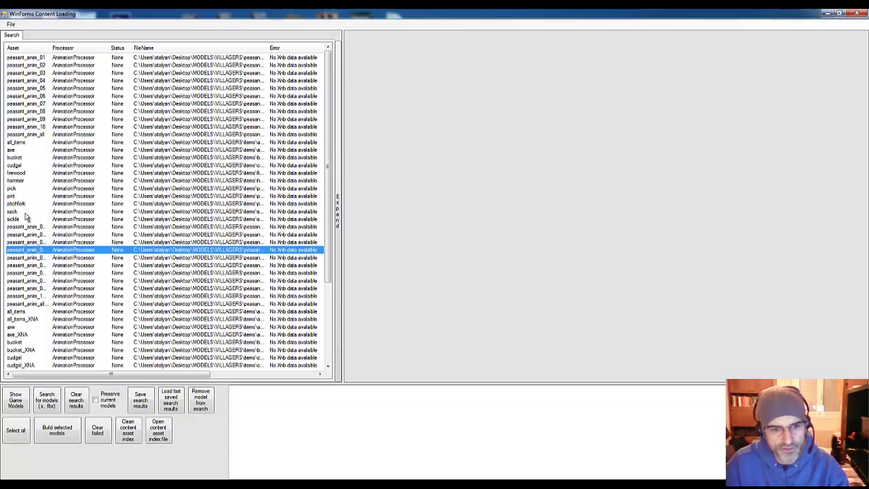
click(30, 134)
click(28, 96)
click(28, 80)
click(26, 58)
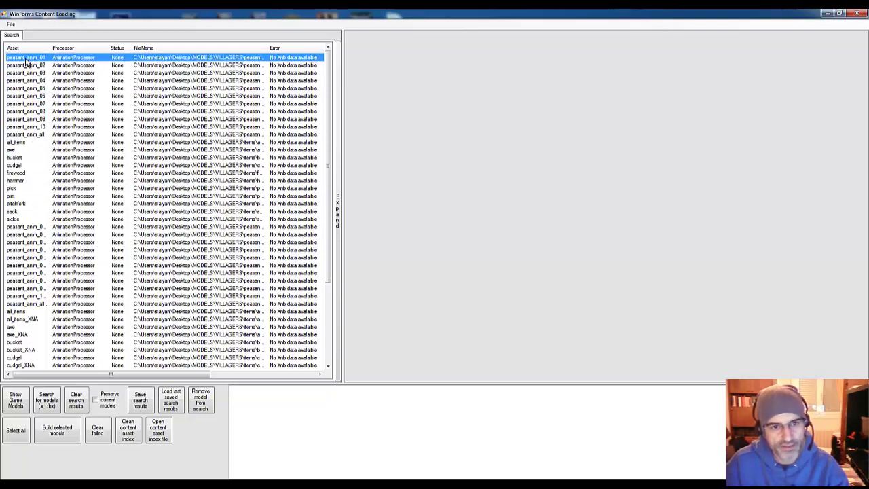
Build the peasant_anim_01 model from its context menu.
right_click(88, 59)
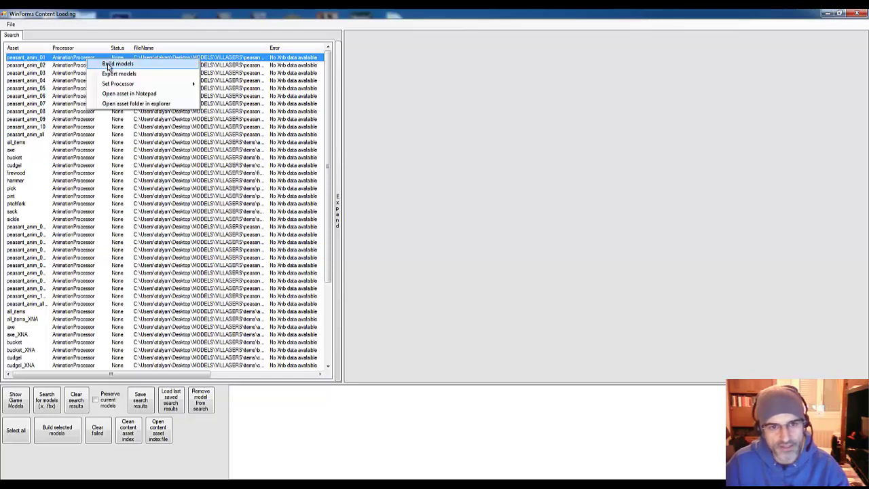
click(108, 65)
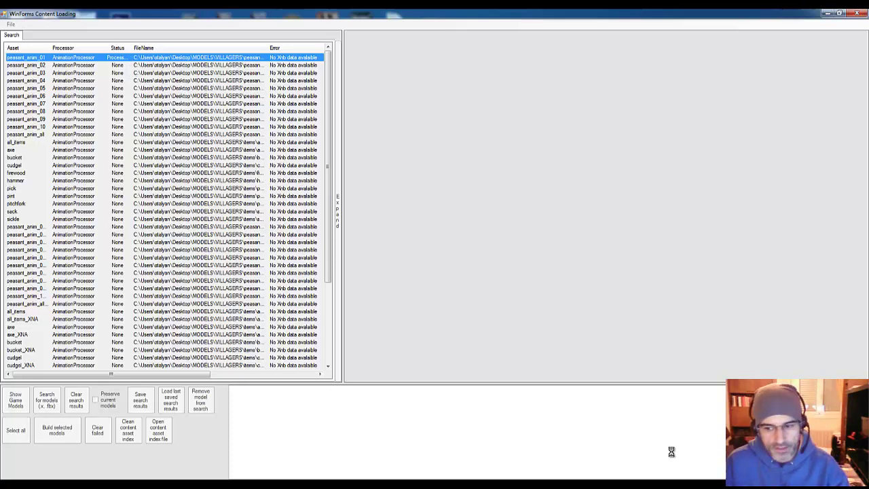
right_click(617, 484)
Preview peasant_anim_01 and orbit and zoom to view the villager from side, front and three-quarter angles.
click(609, 465)
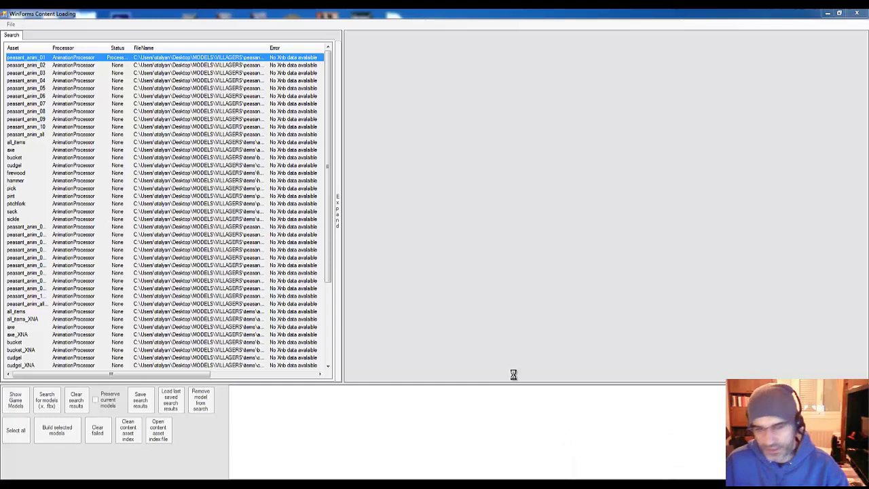
click(71, 59)
click(72, 58)
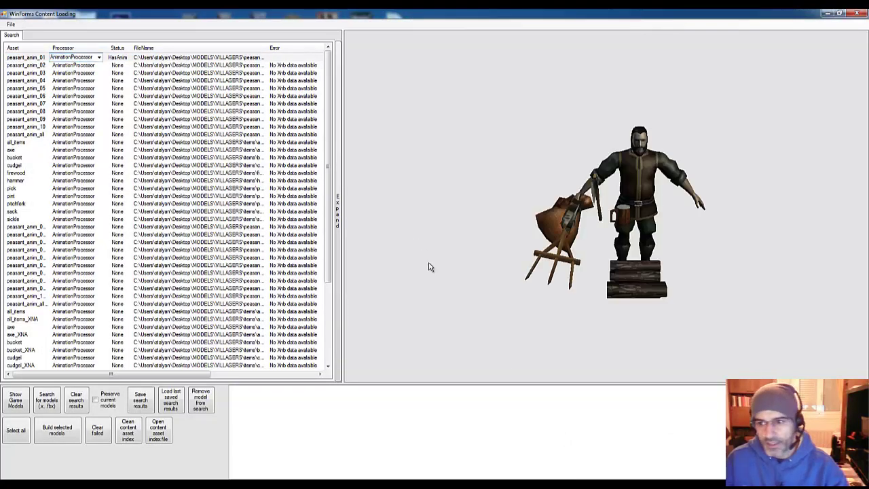
drag(596, 197, 599, 216)
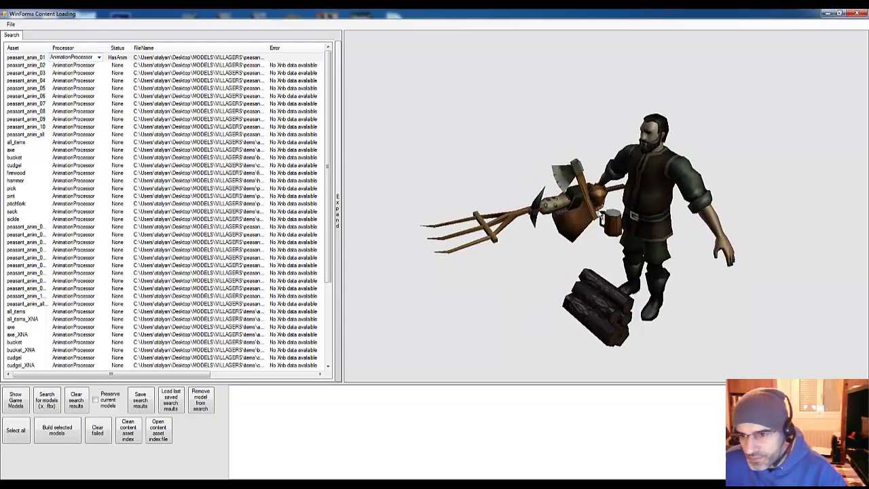
scroll(601, 216, up, 3)
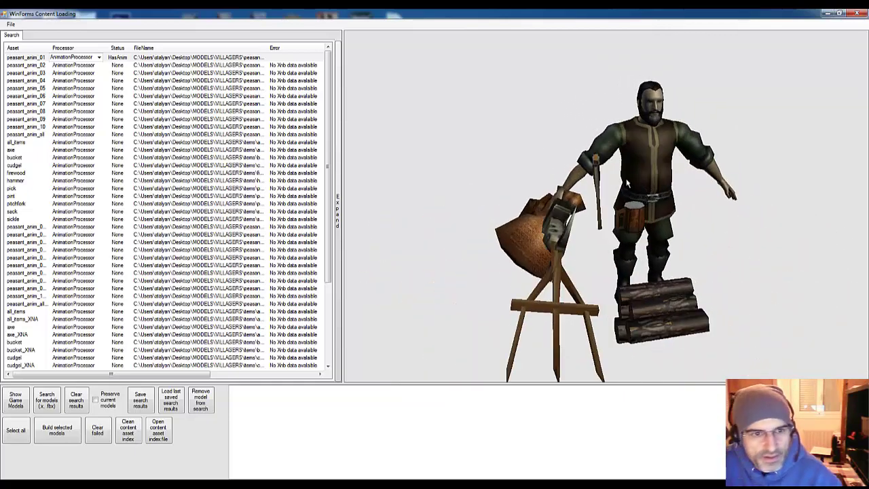
scroll(630, 181, up, 5)
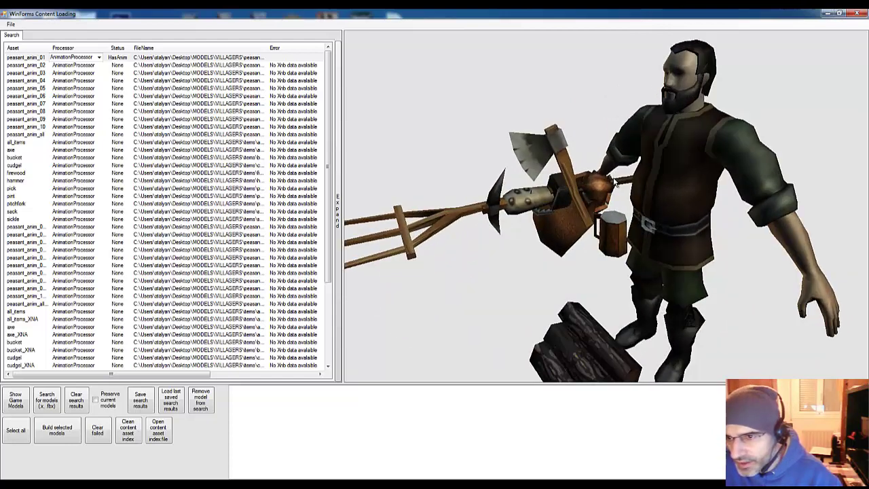
scroll(614, 180, down, 5)
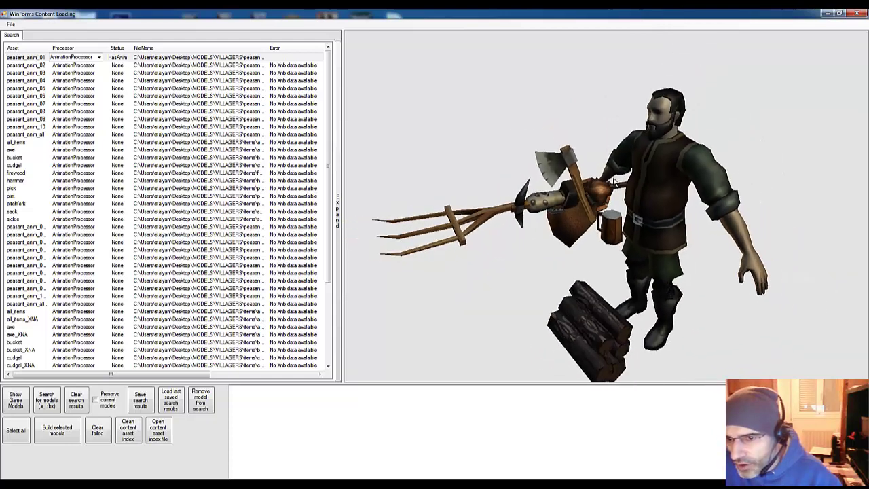
scroll(611, 184, down, 2)
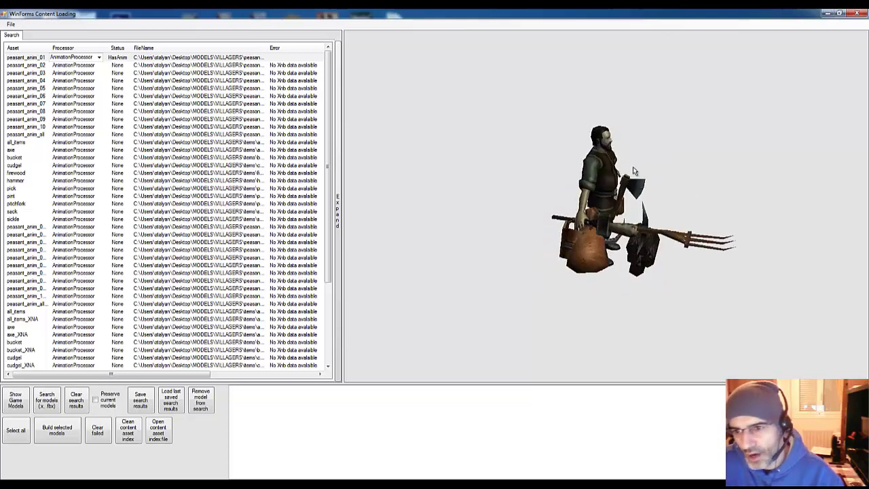
scroll(628, 175, up, 3)
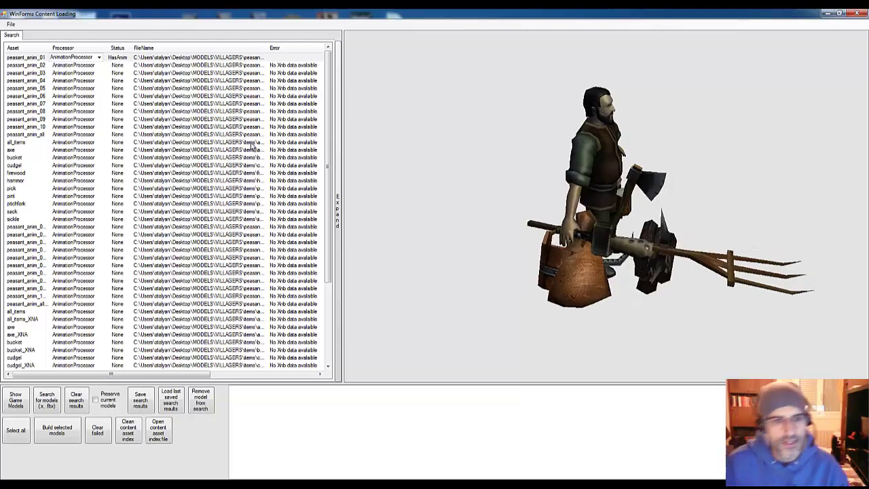
drag(547, 171, 602, 218)
drag(569, 174, 699, 170)
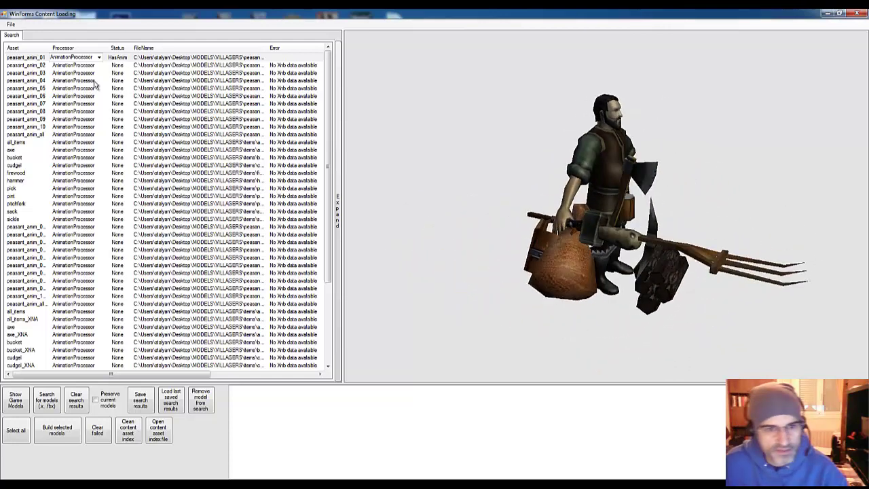
click(30, 58)
Open the archetype tree for peasant_anim_01 and select Material Profiles > Default to see its textures.
right_click(30, 60)
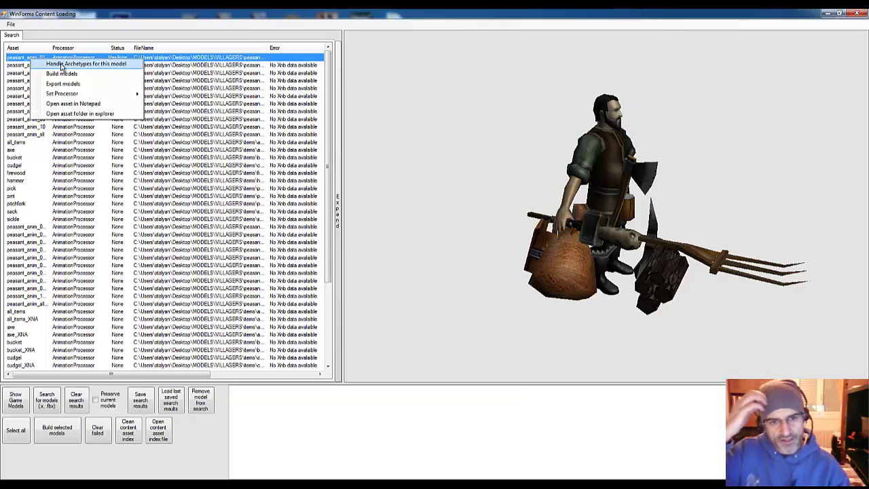
click(61, 65)
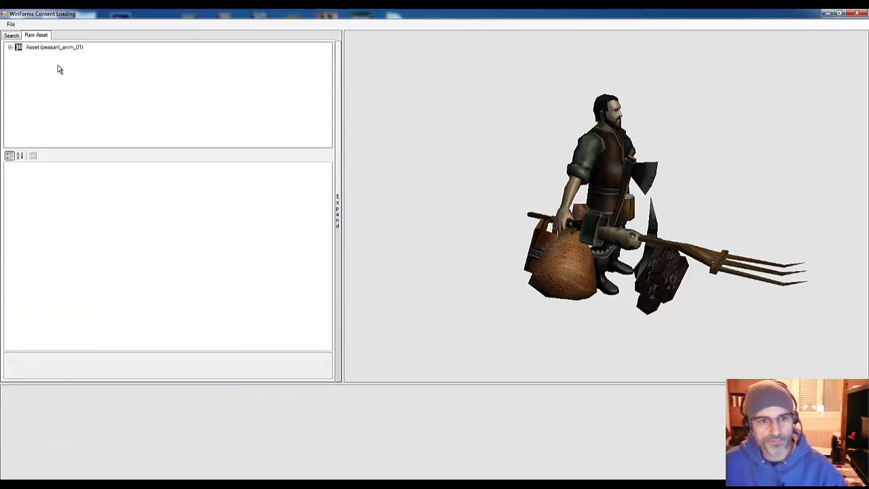
click(9, 47)
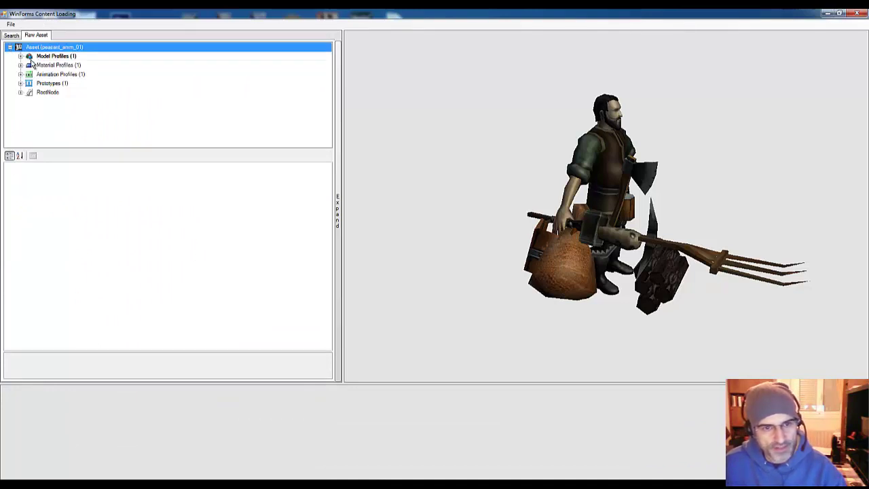
click(20, 65)
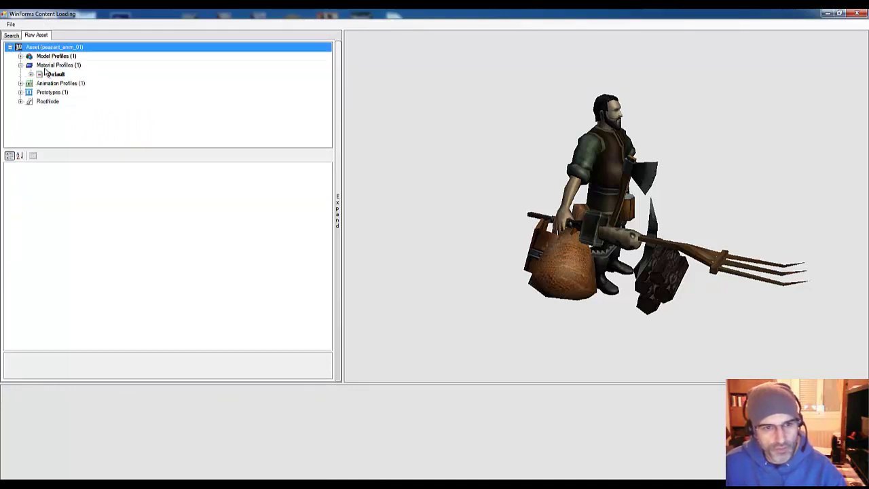
click(49, 66)
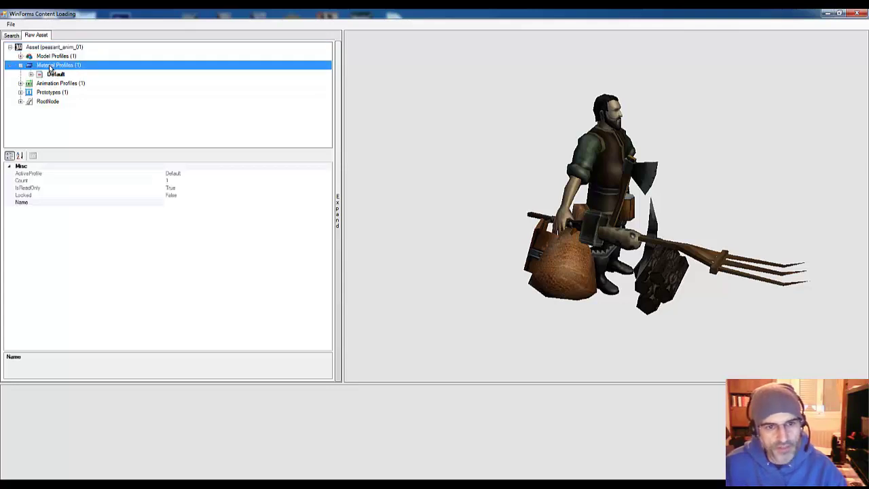
click(54, 74)
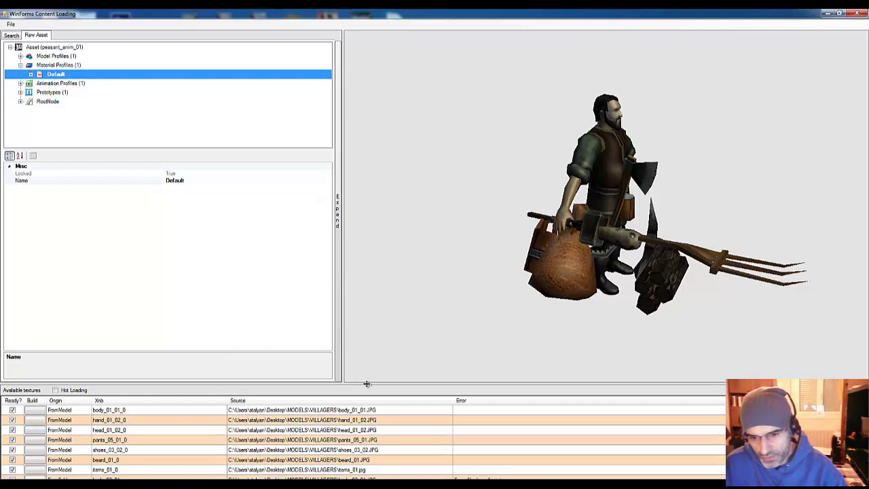
drag(366, 383, 376, 356)
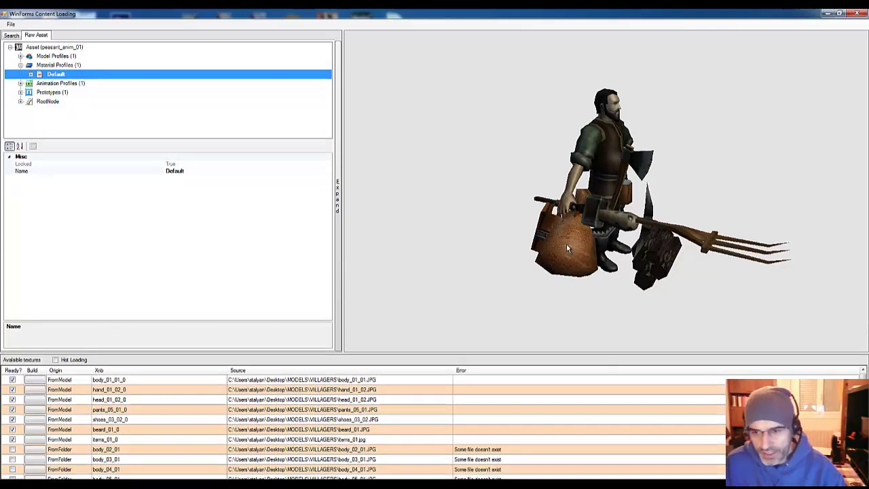
drag(566, 243, 557, 210)
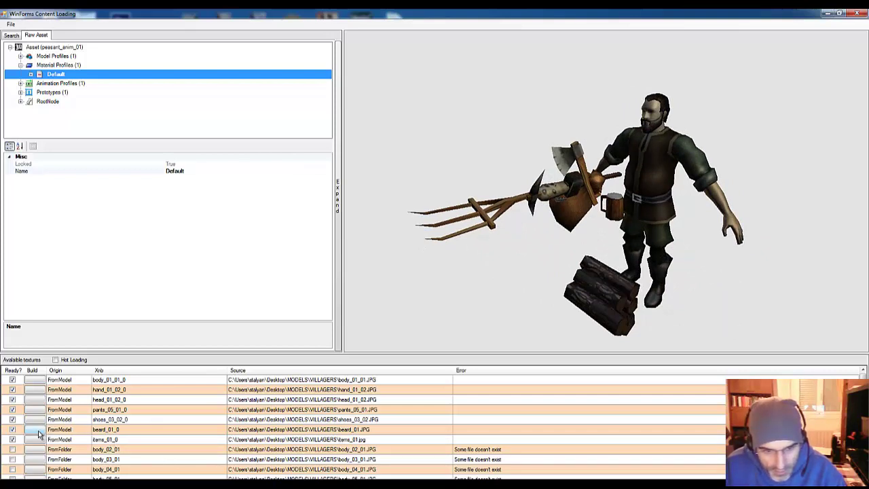
click(39, 432)
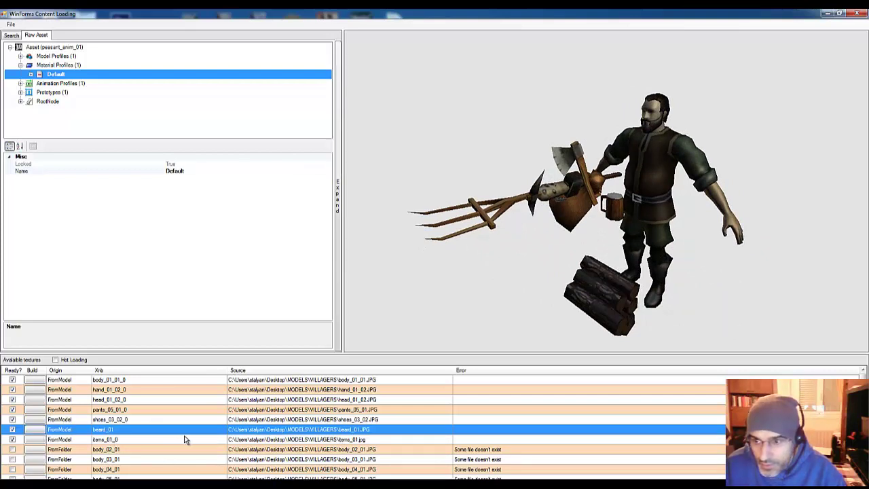
Build the missing textures body_02_01, body_03_01, body_04_01, body_05_01, body_06_01, body_07_01 and body_08_01.
click(79, 449)
scroll(79, 451, down, 2)
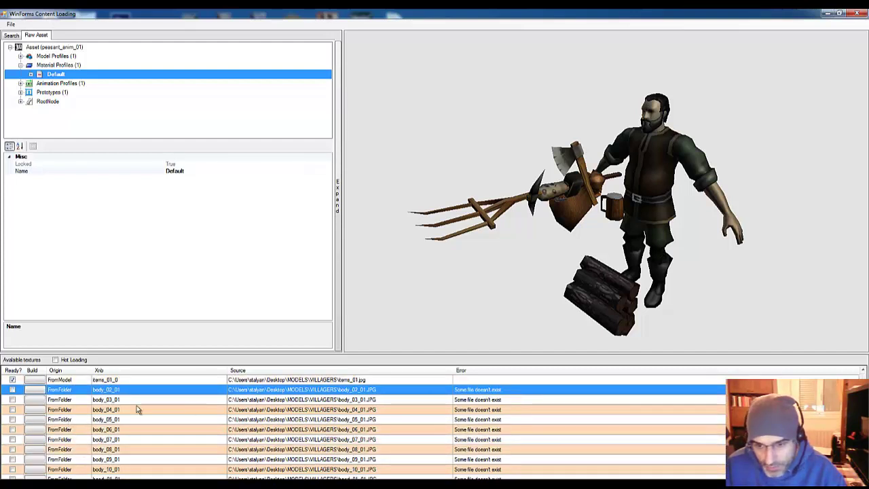
click(32, 390)
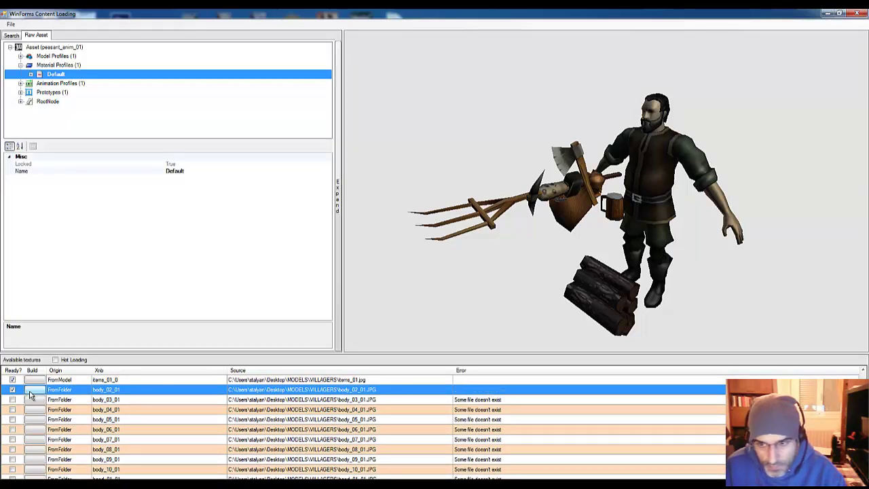
click(33, 402)
click(33, 400)
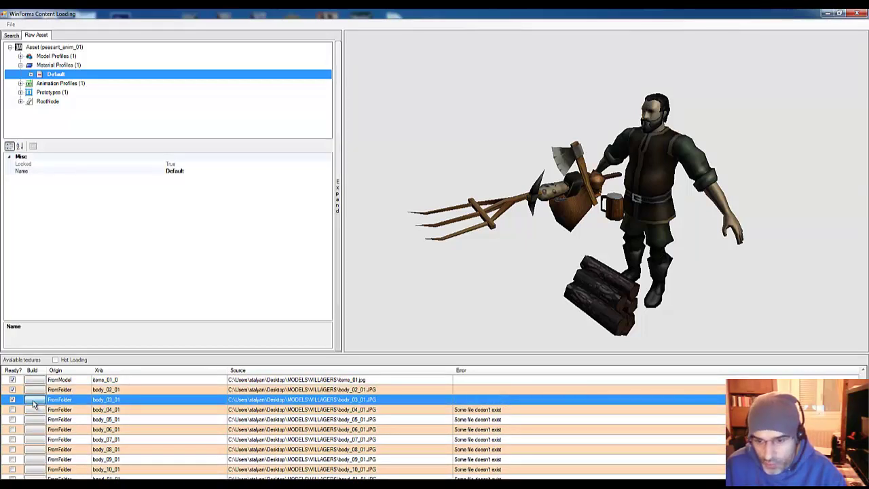
click(35, 410)
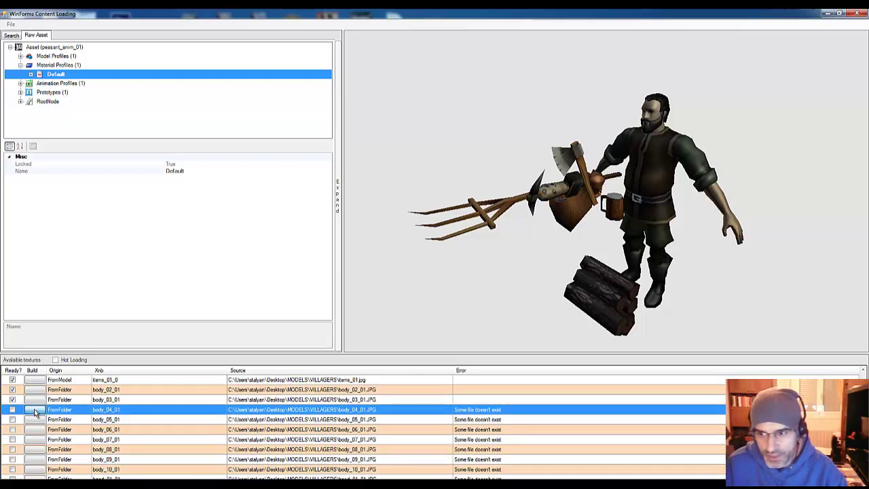
click(34, 410)
click(38, 421)
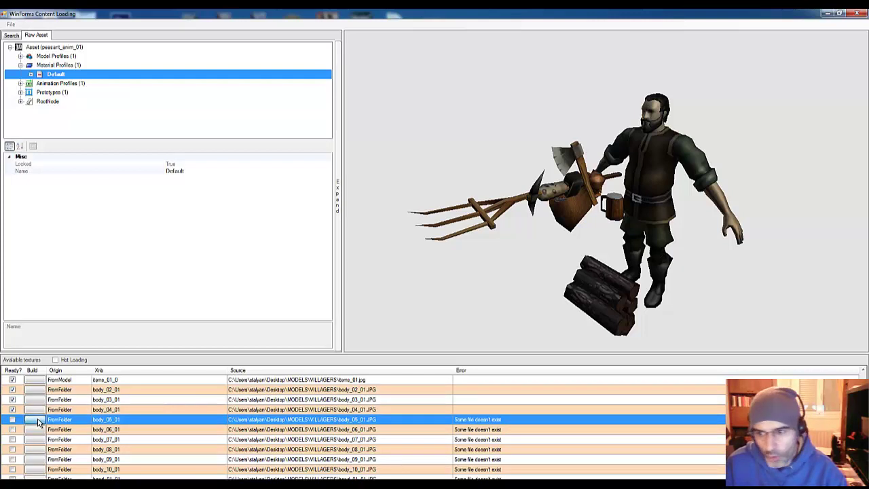
click(39, 420)
click(38, 430)
click(38, 432)
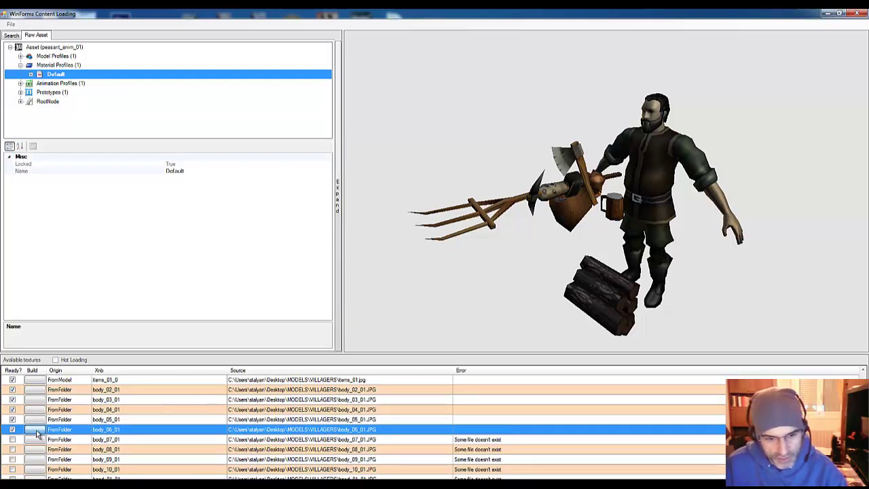
click(38, 441)
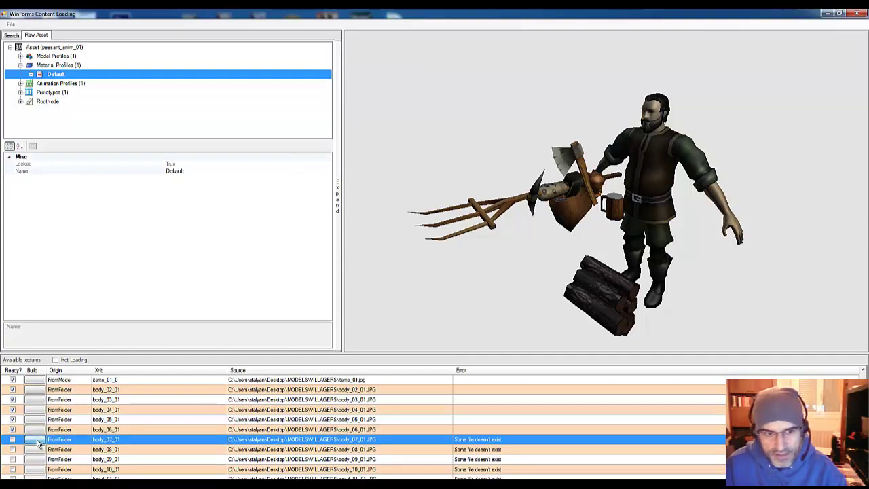
click(38, 441)
click(38, 451)
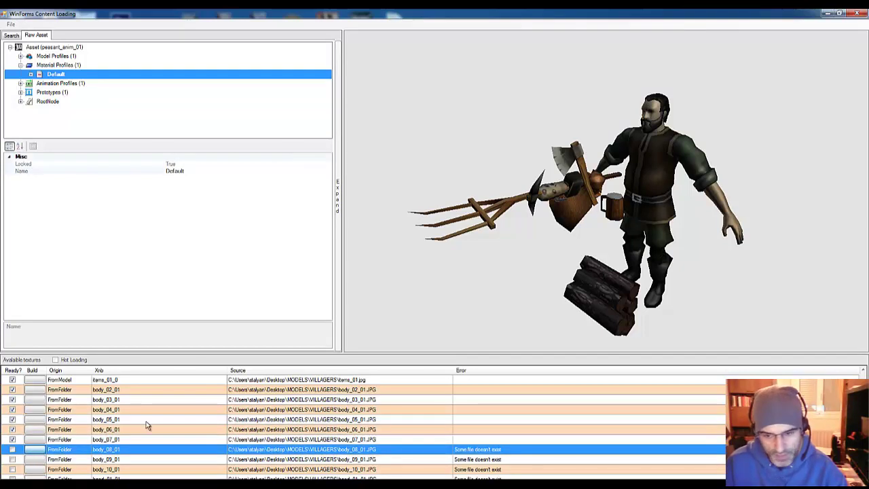
click(30, 73)
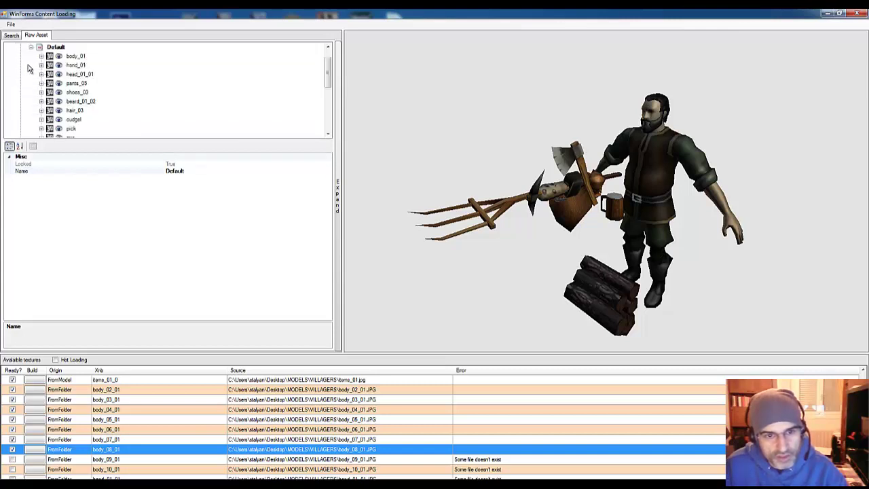
Set the body_01 mesh under Model Profiles > Default to Visibility False and check the hidden torso.
scroll(70, 85, down, 1)
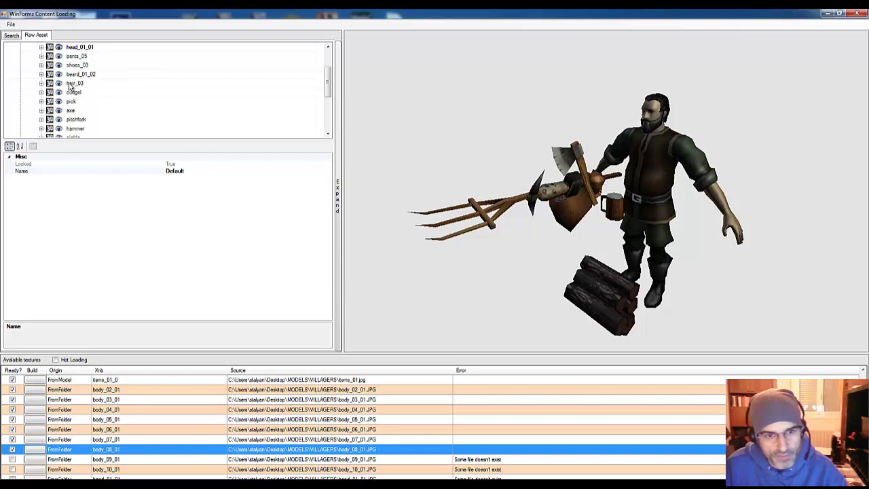
scroll(70, 85, down, 2)
scroll(70, 84, up, 3)
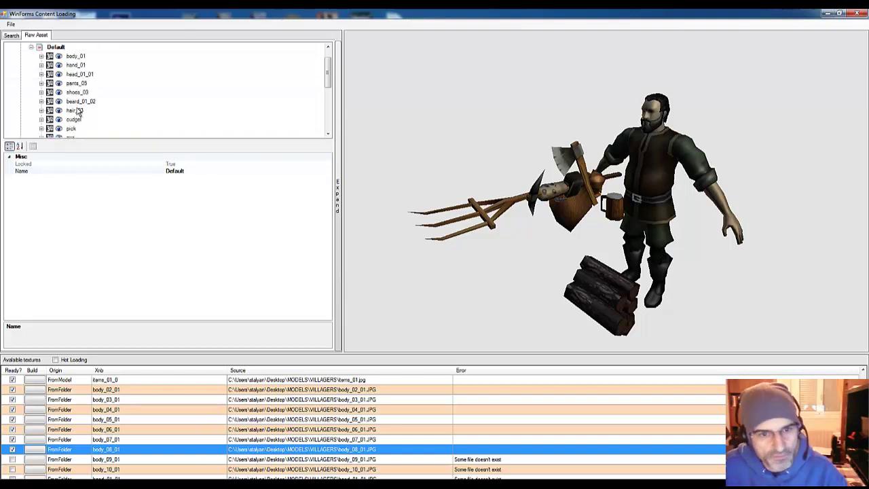
click(69, 57)
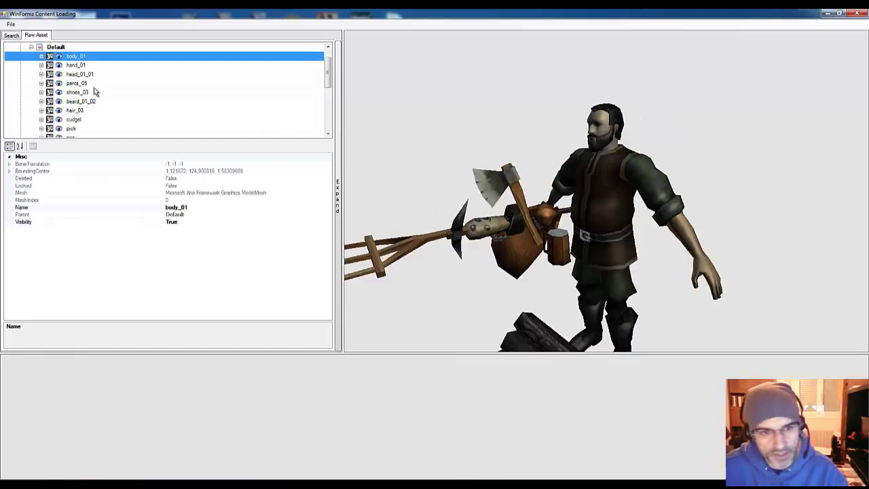
click(40, 56)
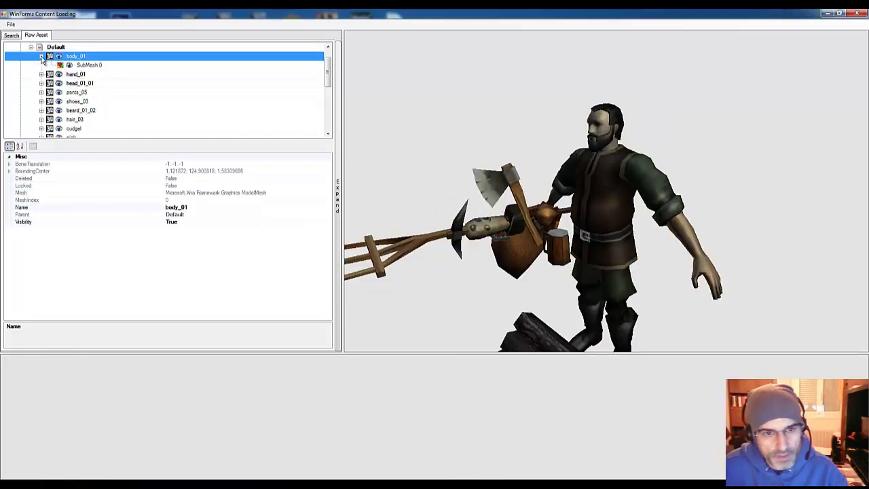
click(84, 66)
click(77, 57)
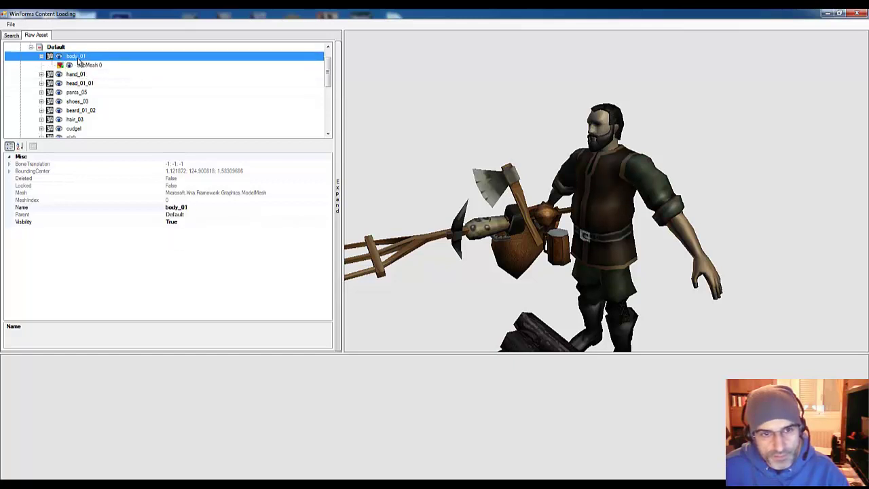
click(60, 57)
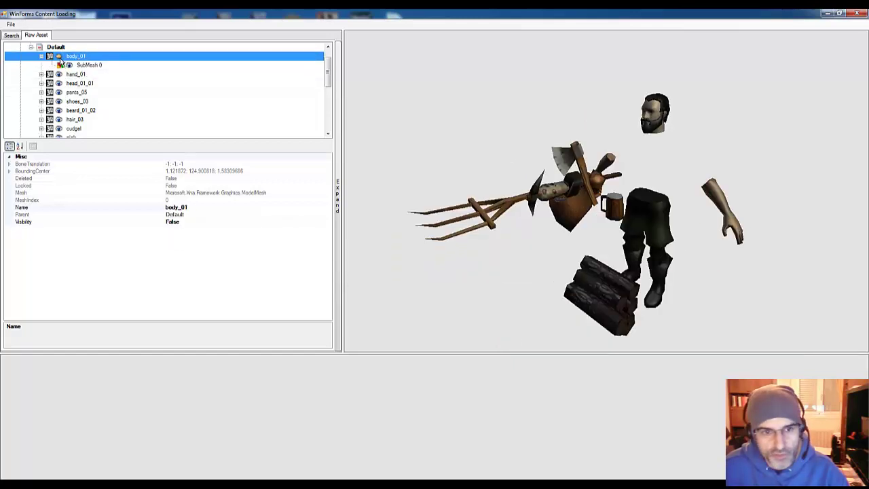
drag(583, 160, 565, 153)
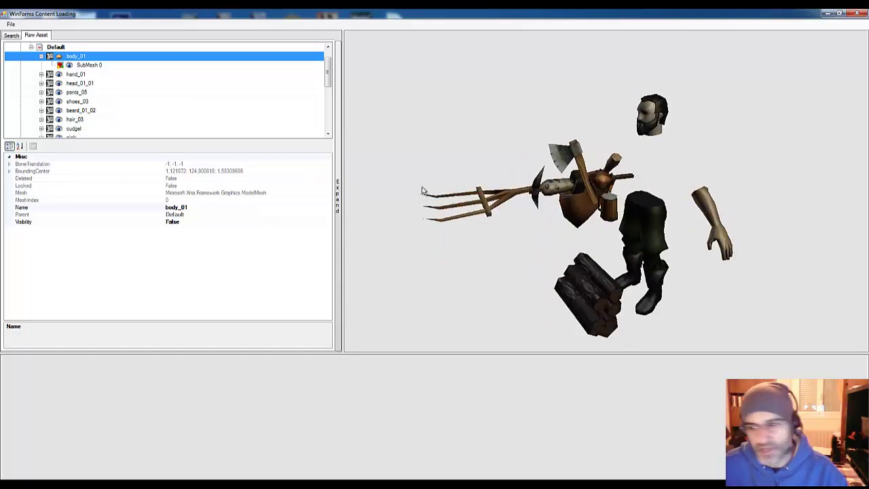
click(41, 57)
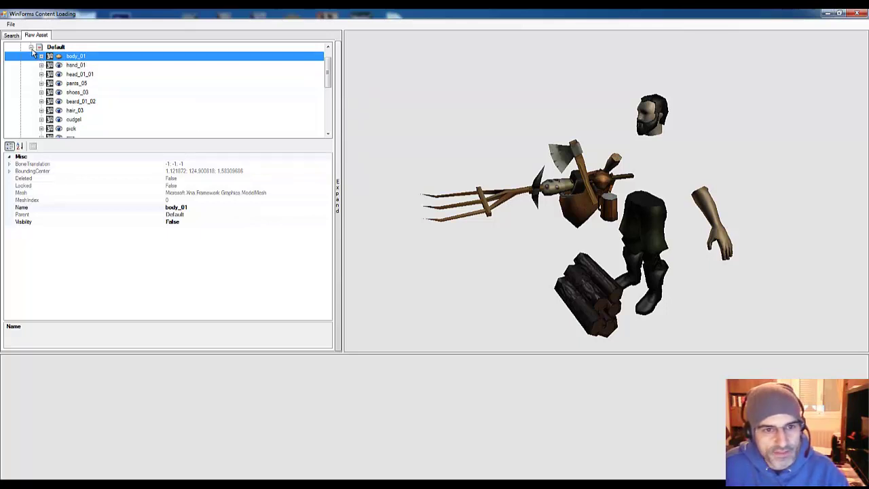
click(30, 47)
click(31, 84)
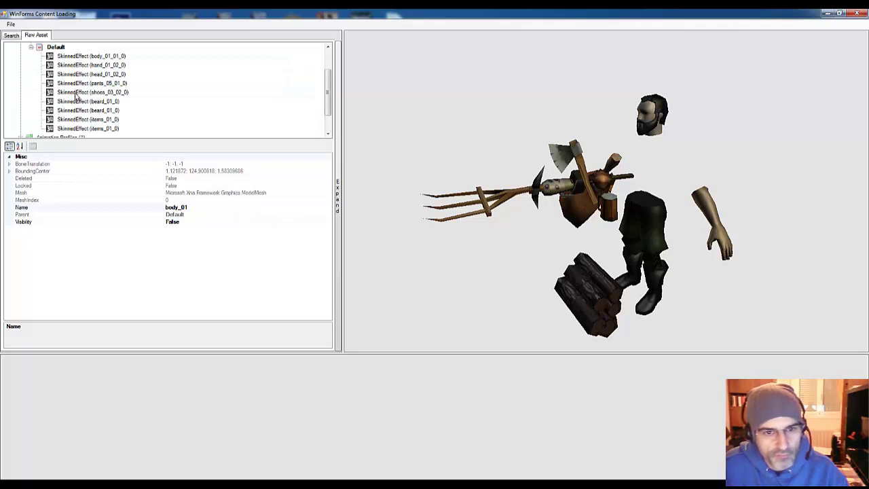
Assign body_03_01 to the body material effect and make the body_01 torso visible again.
click(79, 57)
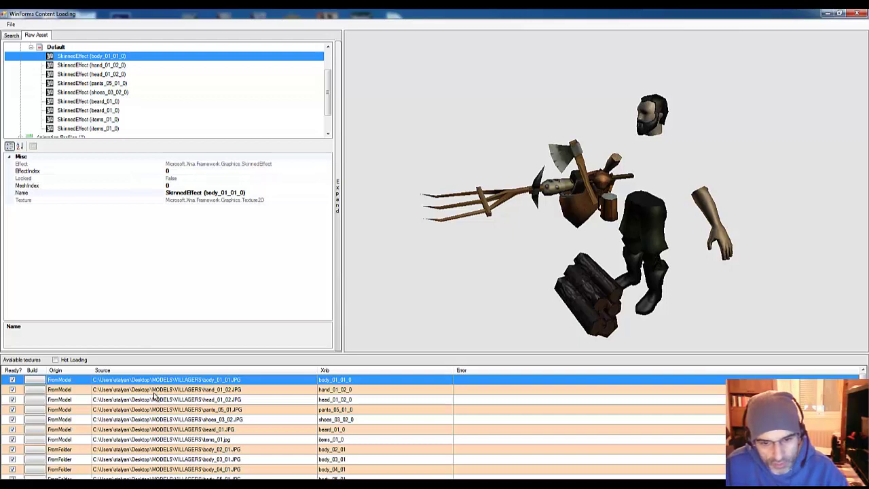
click(171, 460)
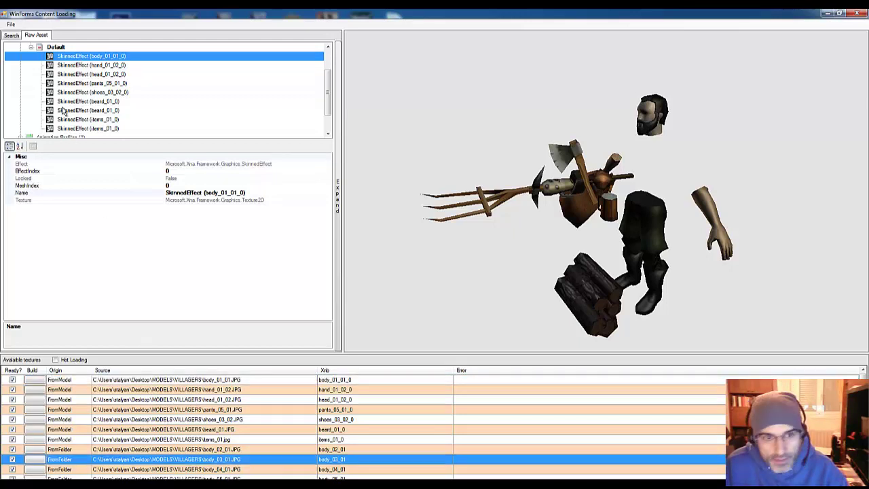
click(31, 47)
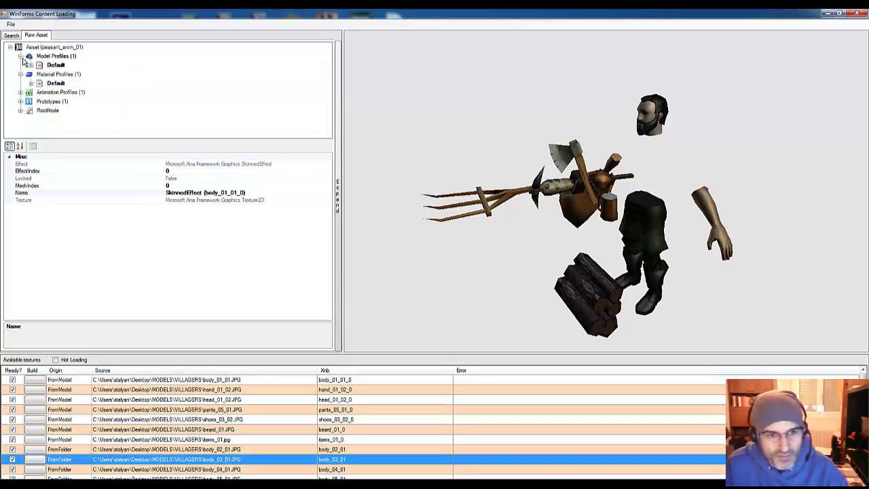
click(30, 65)
click(59, 56)
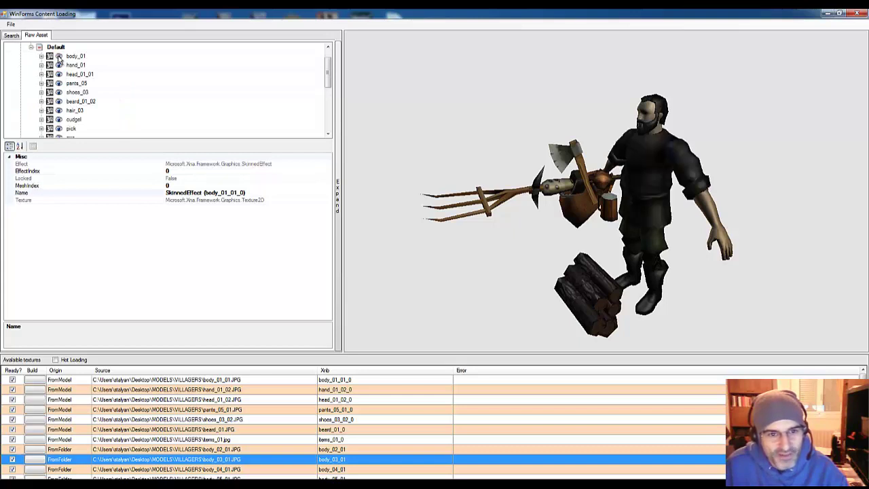
click(31, 48)
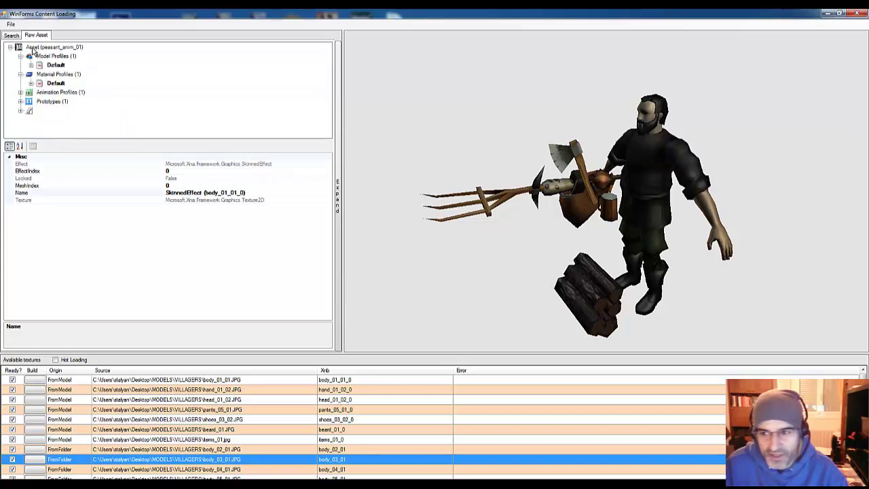
click(31, 84)
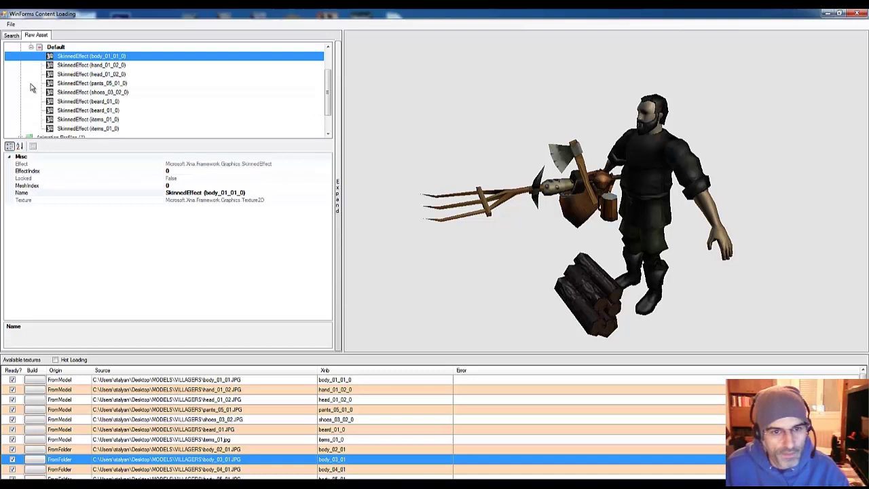
Preview shirt textures body_02_01 through body_08_01, settling on the dark body_03_01.
click(177, 450)
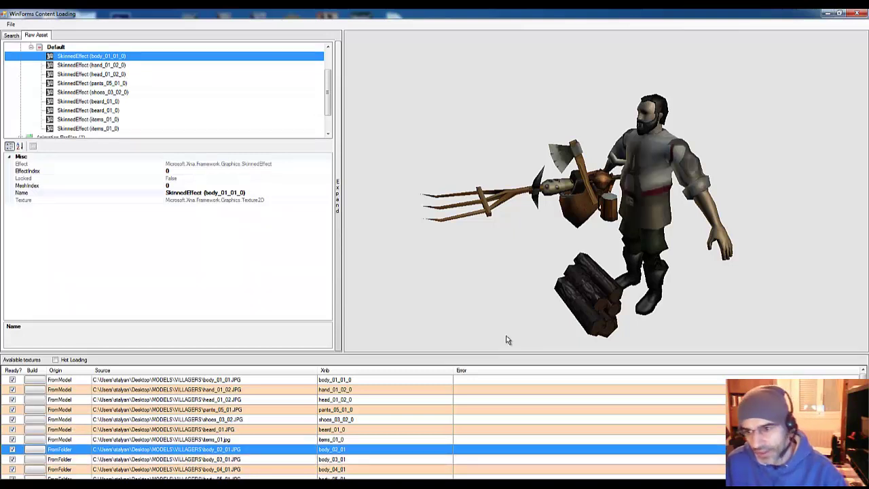
scroll(609, 214, up, 3)
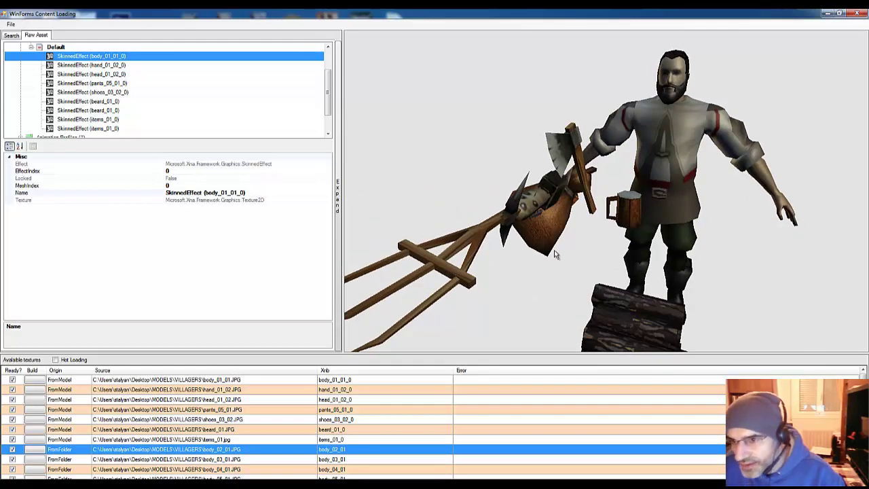
click(208, 461)
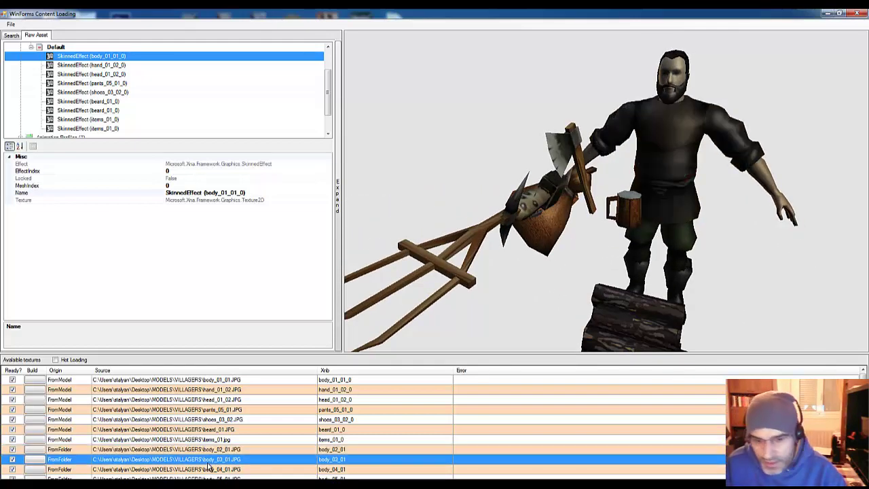
click(206, 469)
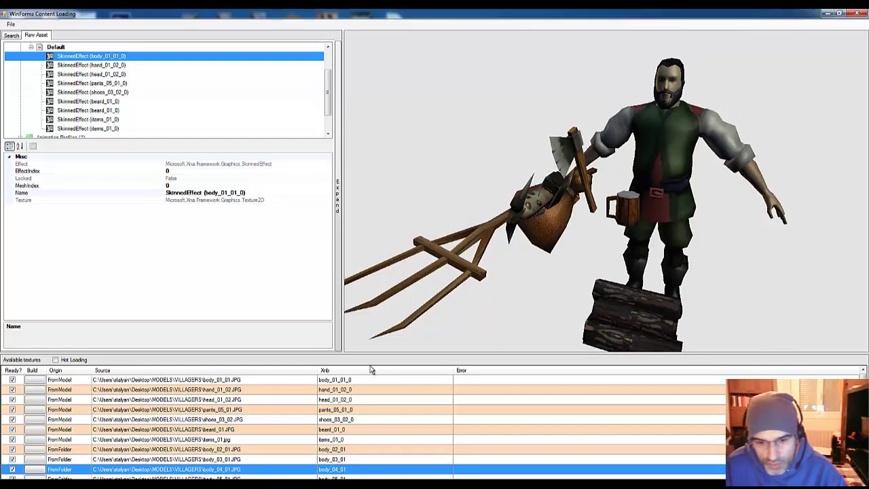
drag(328, 354, 333, 316)
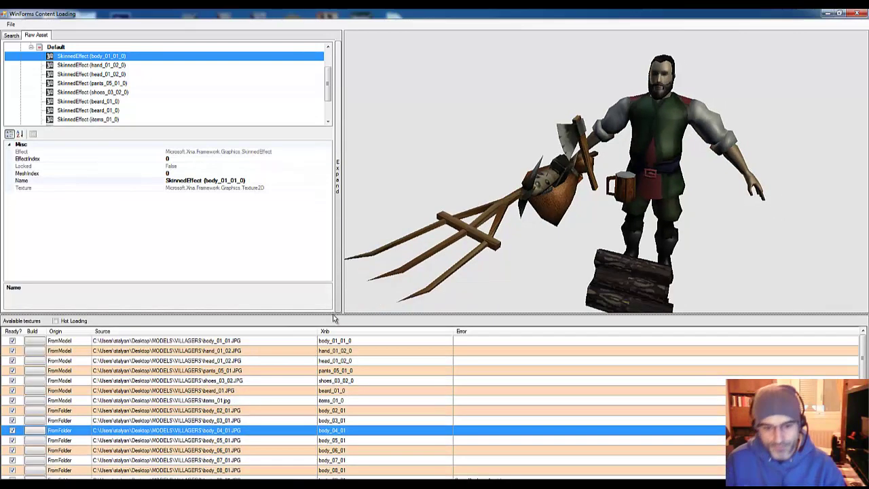
click(203, 441)
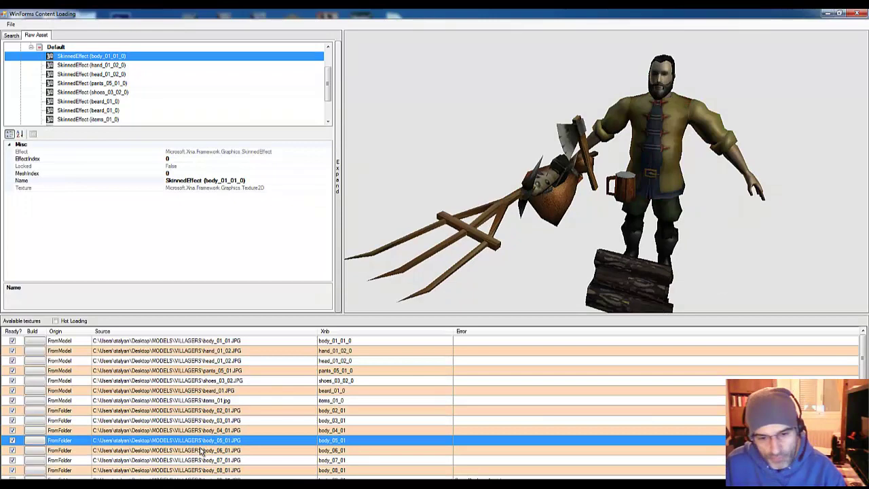
click(201, 452)
click(200, 461)
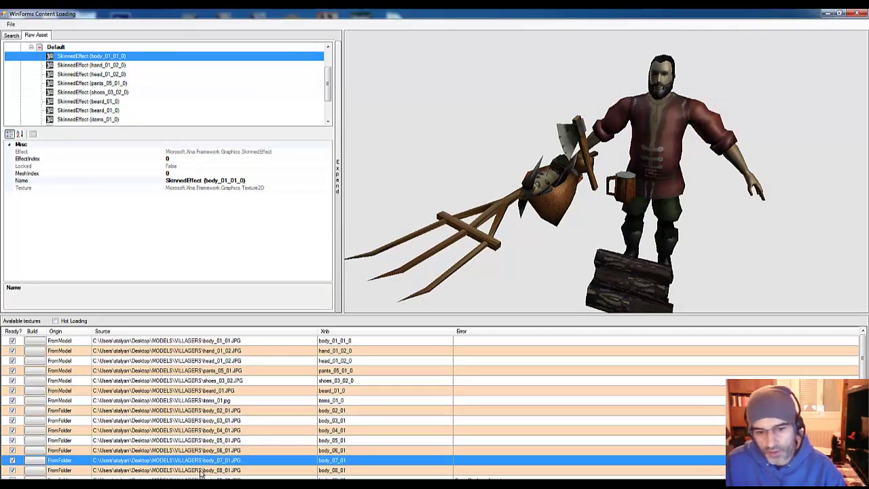
click(200, 471)
drag(494, 248, 597, 191)
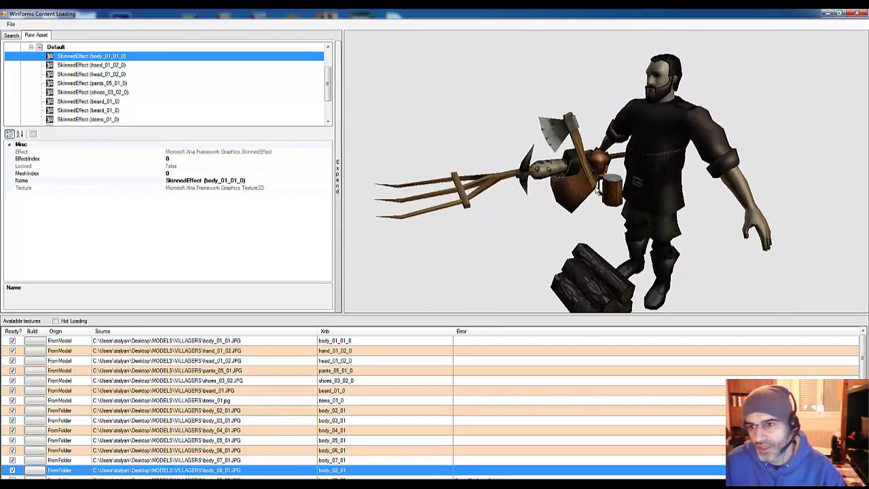
click(183, 431)
click(185, 421)
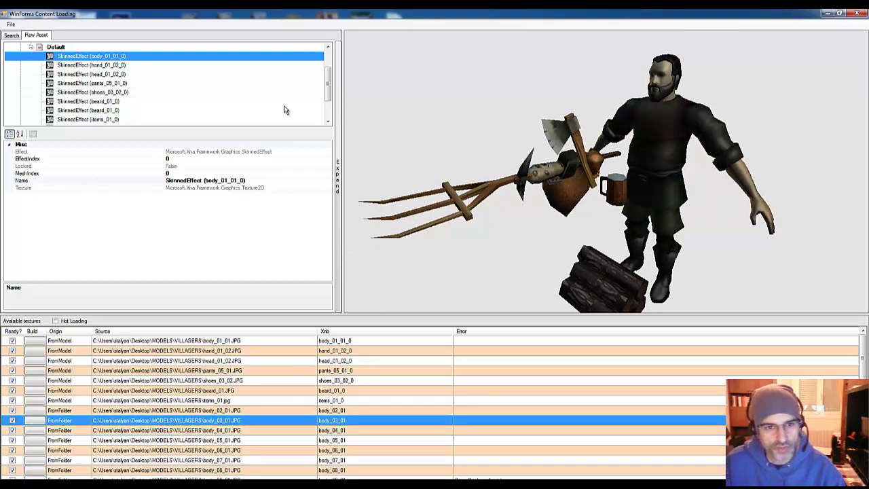
drag(325, 87, 327, 72)
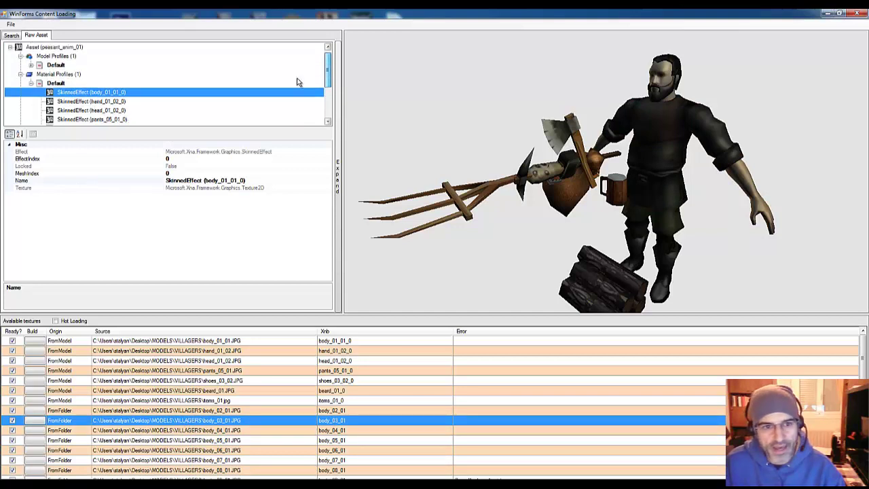
click(30, 83)
click(30, 65)
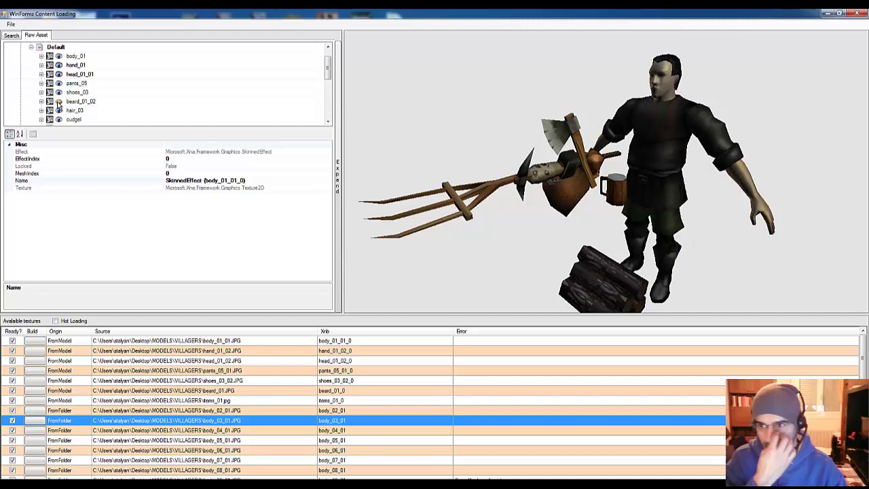
mouse_move(600, 95)
mouse_down()
mouse_move(665, 99)
mouse_move(590, 109)
mouse_up()
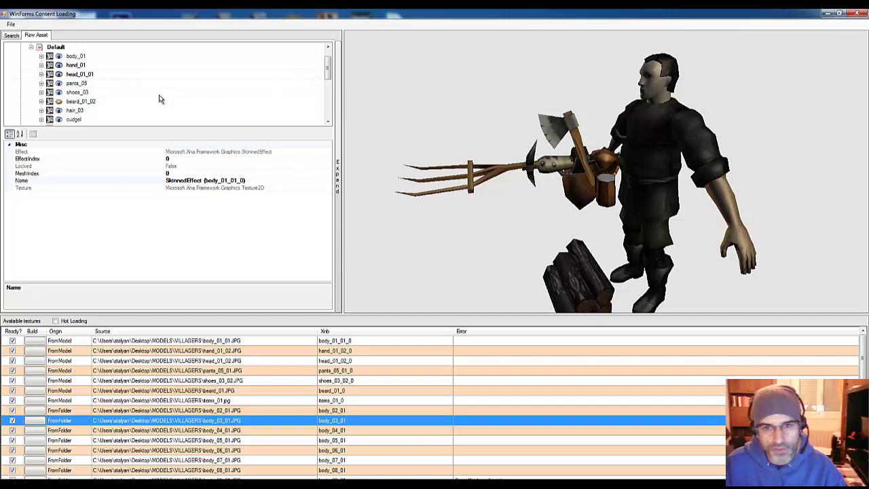
drag(572, 119, 582, 136)
scroll(584, 134, up, 2)
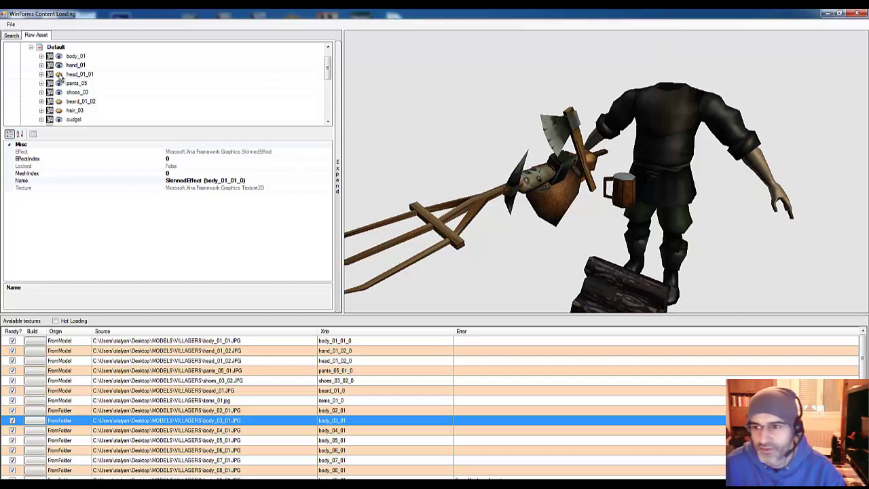
scroll(526, 175, down, 3)
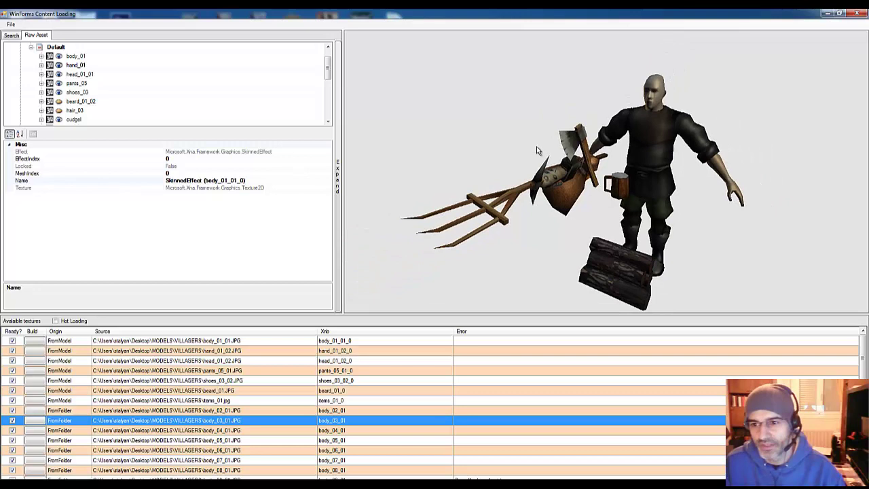
scroll(537, 146, up, 2)
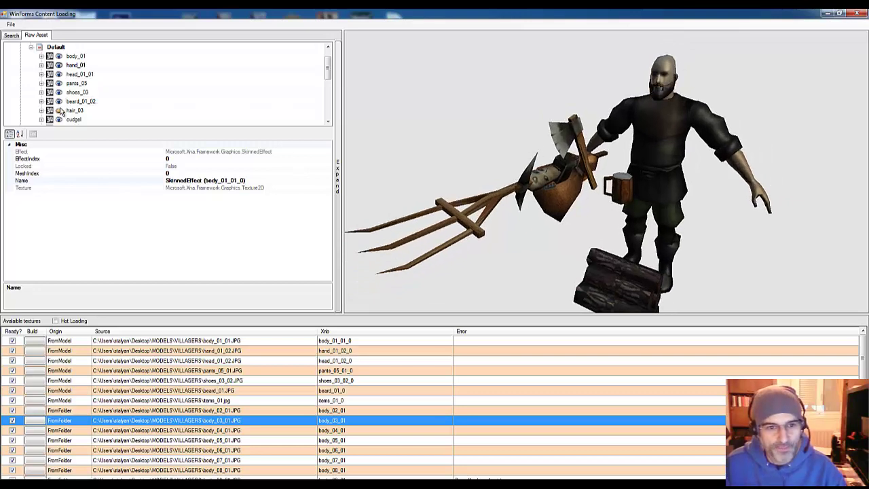
click(31, 48)
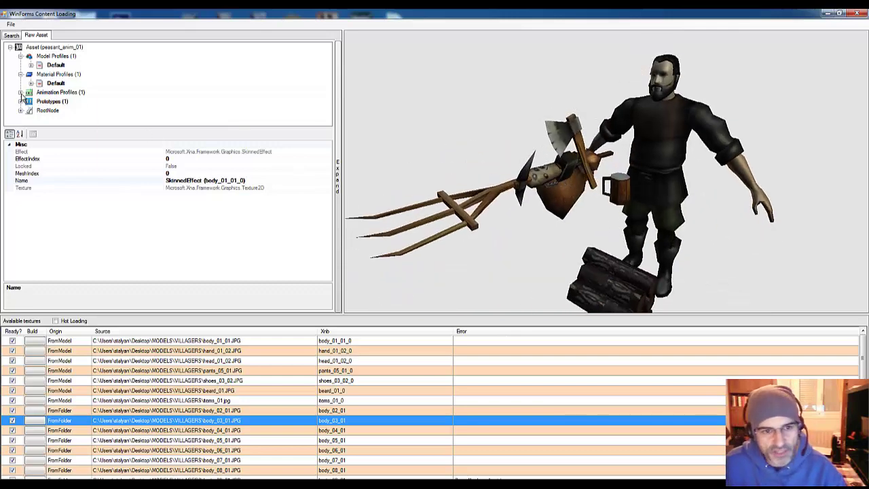
Add clips from animations-list-peasants.txt to the Default animation profile and play Take 001, T-pose, then walk.
click(56, 101)
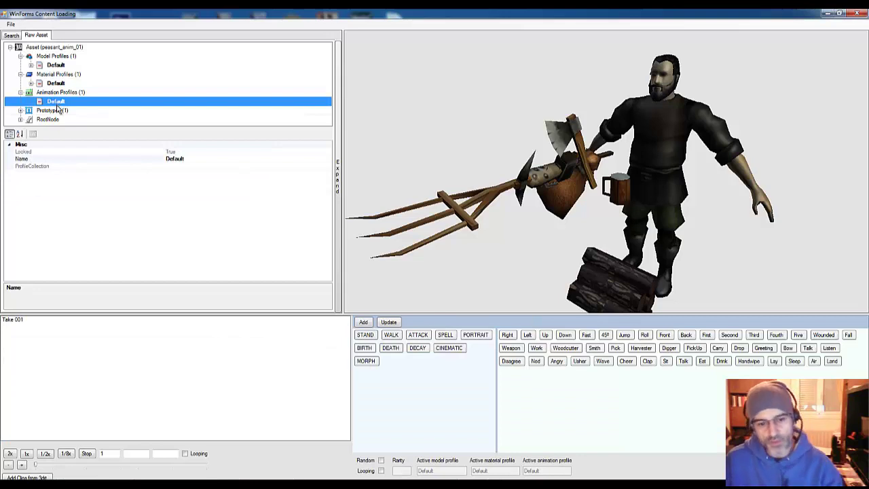
click(27, 478)
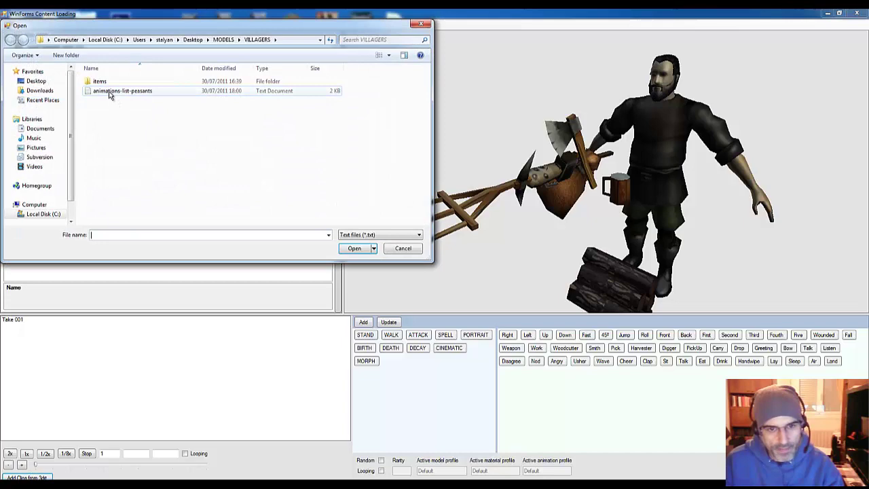
click(354, 248)
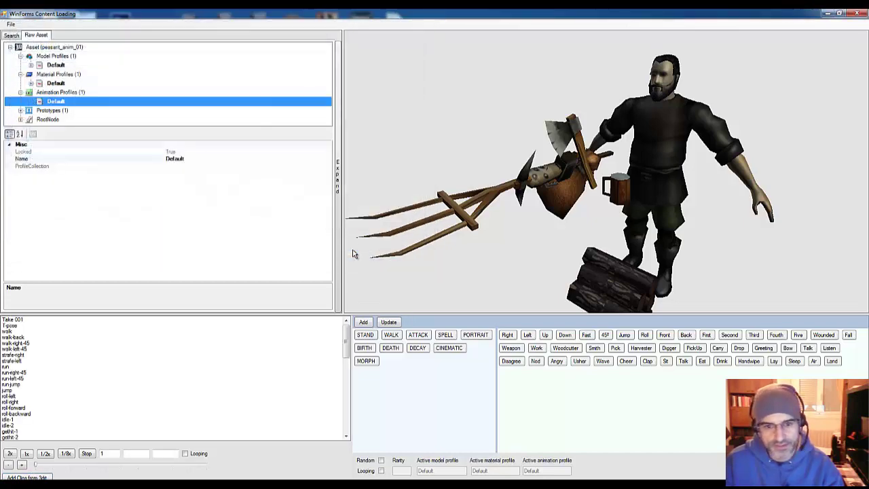
click(15, 320)
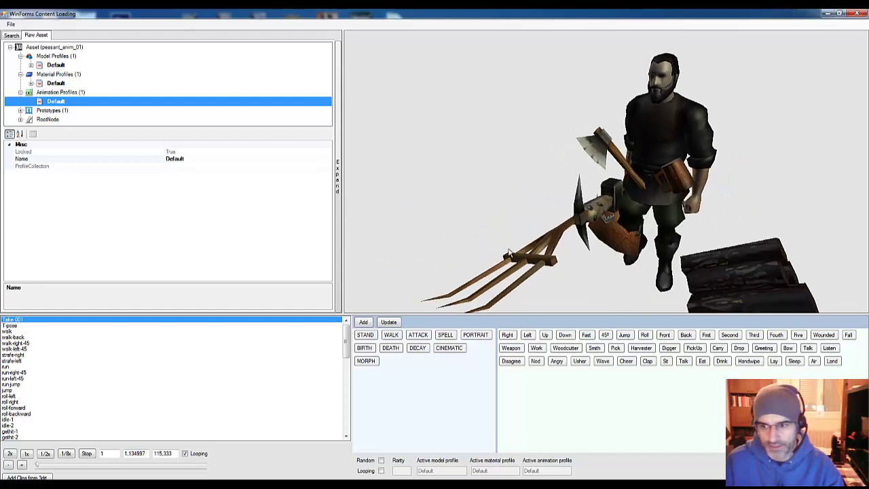
click(9, 326)
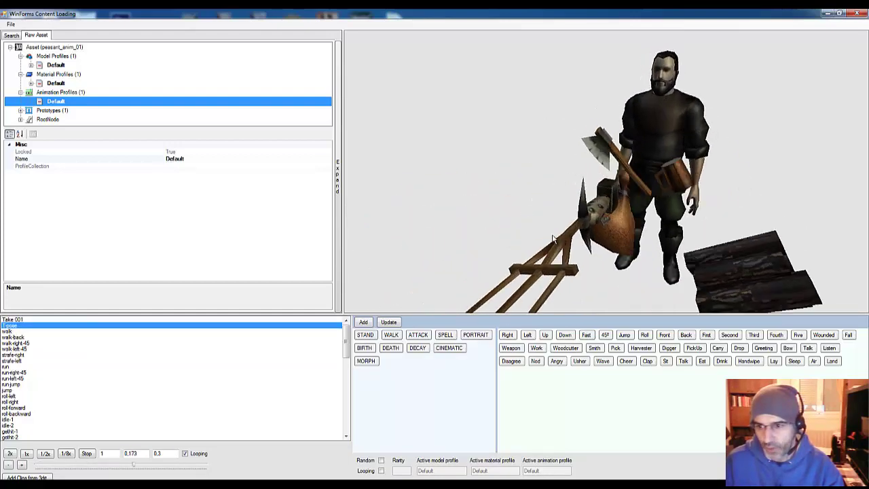
key(Down)
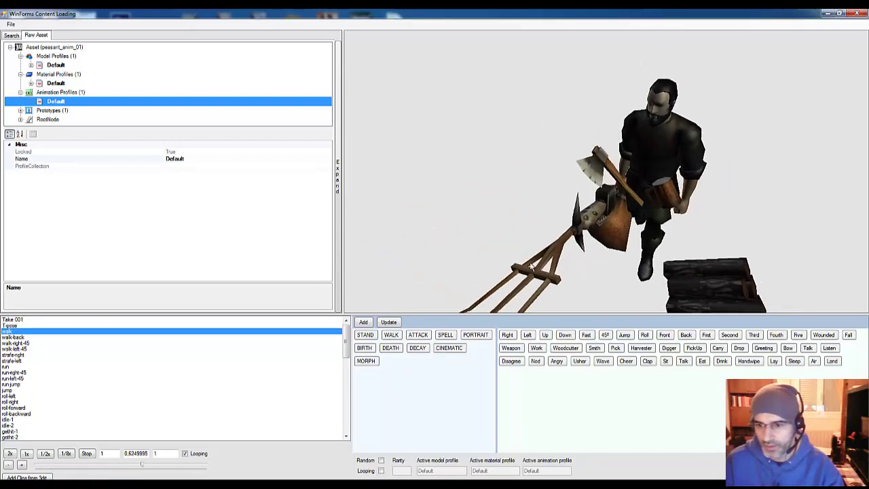
Play walk-back, walk-right-45, walk-left-45, run, jump, roll-left and roll-forward clips, then attack-1.
scroll(543, 246, up, 3)
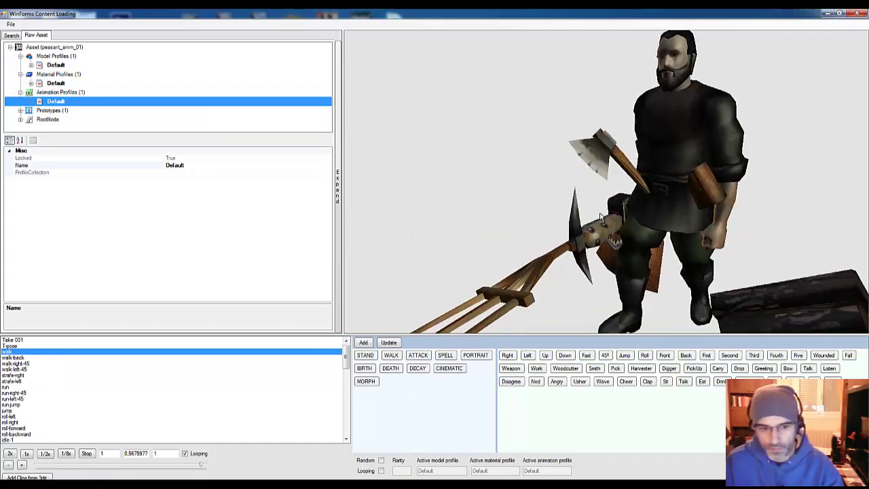
click(33, 358)
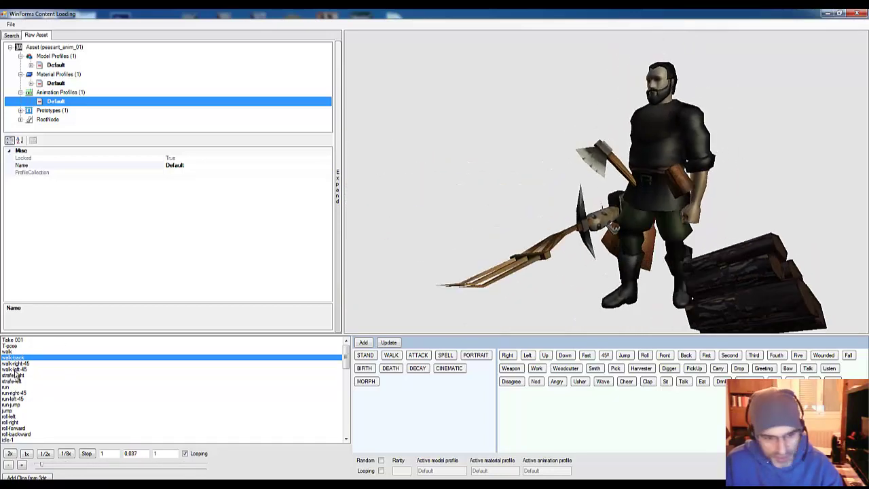
click(15, 365)
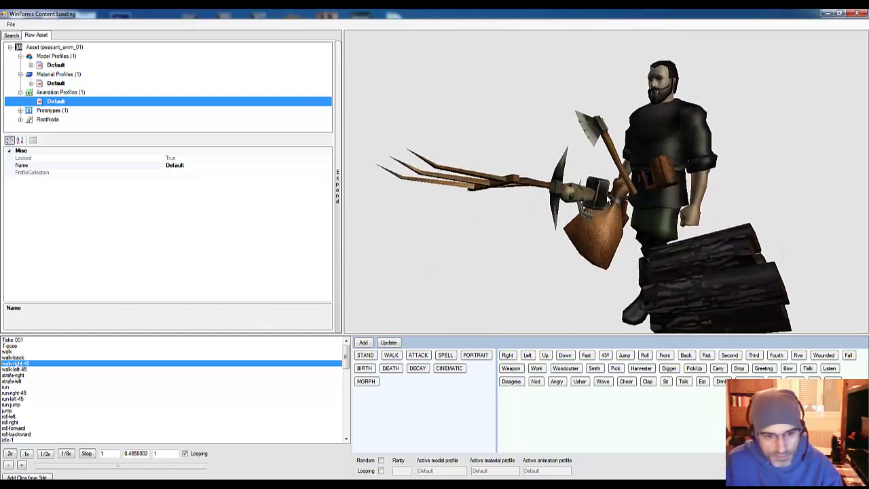
click(68, 369)
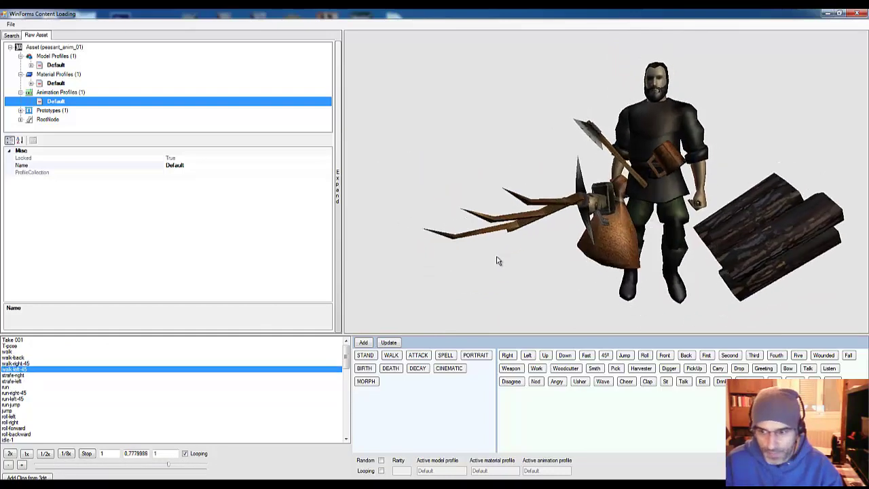
click(81, 386)
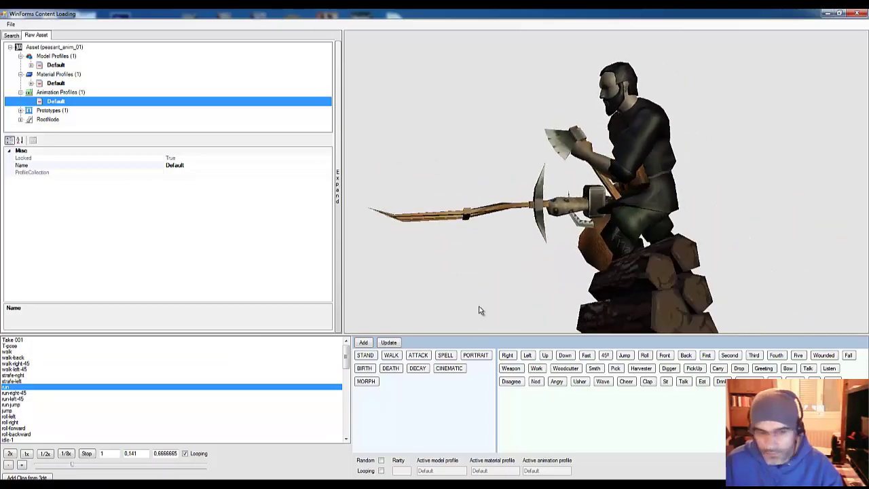
click(41, 410)
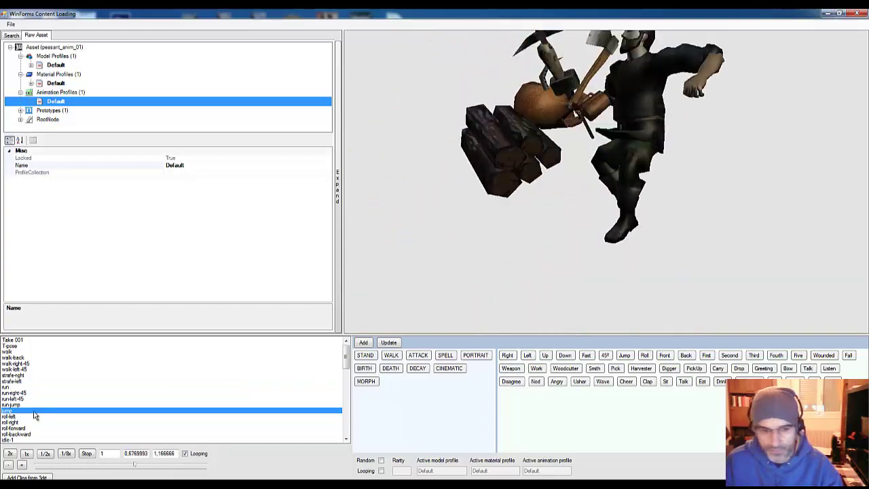
key(Down)
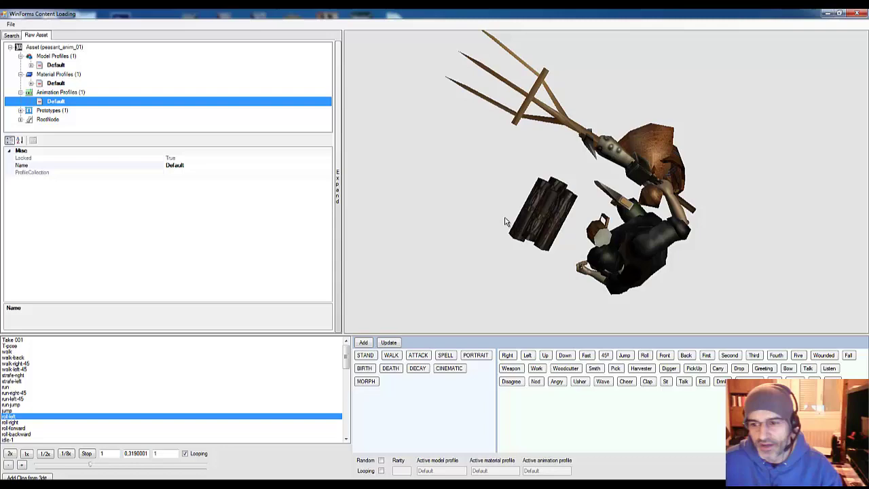
click(10, 428)
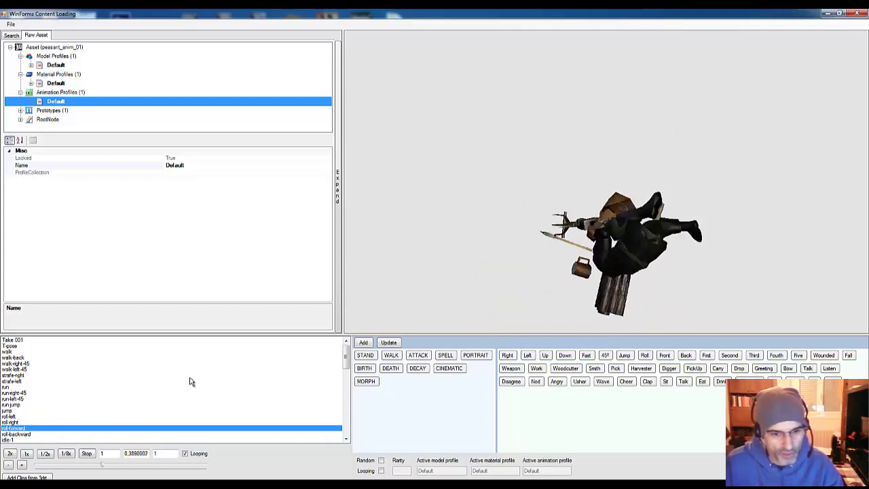
click(30, 415)
scroll(24, 408, down, 5)
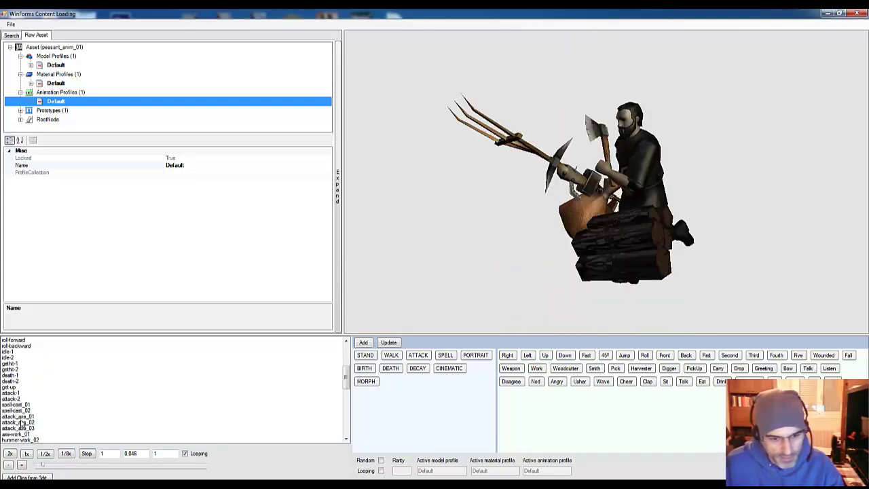
click(12, 393)
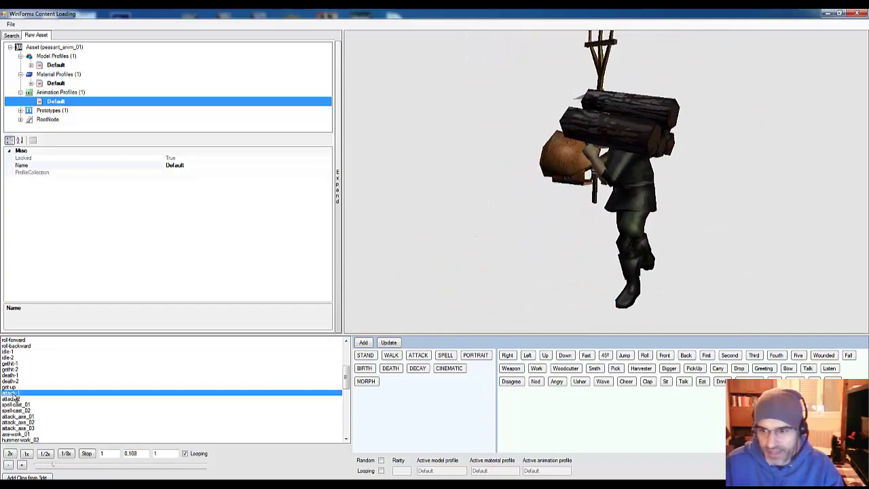
Expand Model Profiles > Default and hide the firewood and pitchfork props.
click(21, 56)
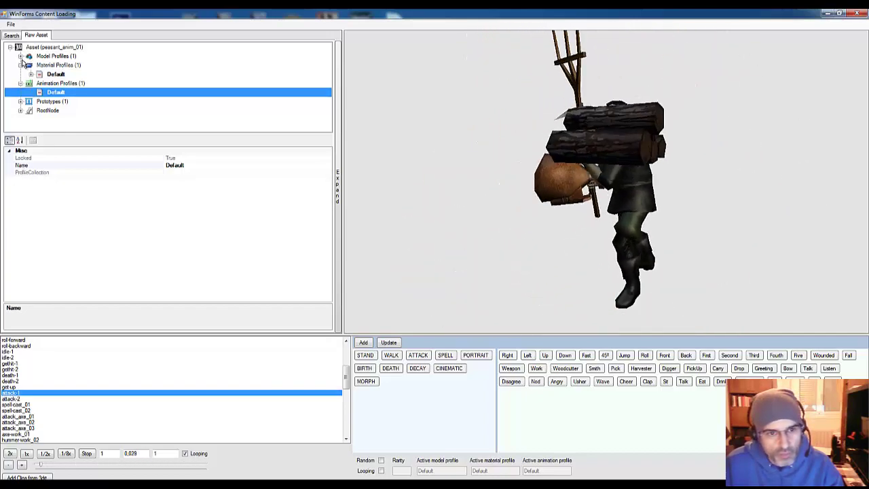
click(20, 56)
double_click(45, 65)
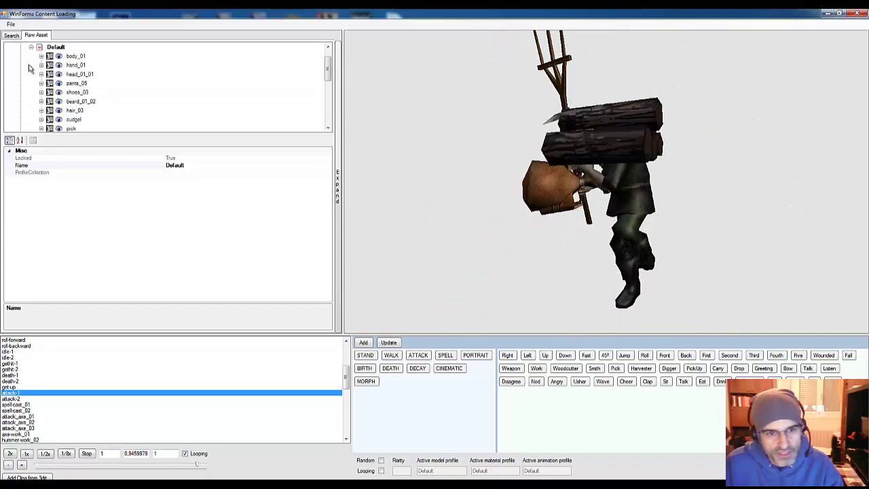
scroll(46, 73, down, 3)
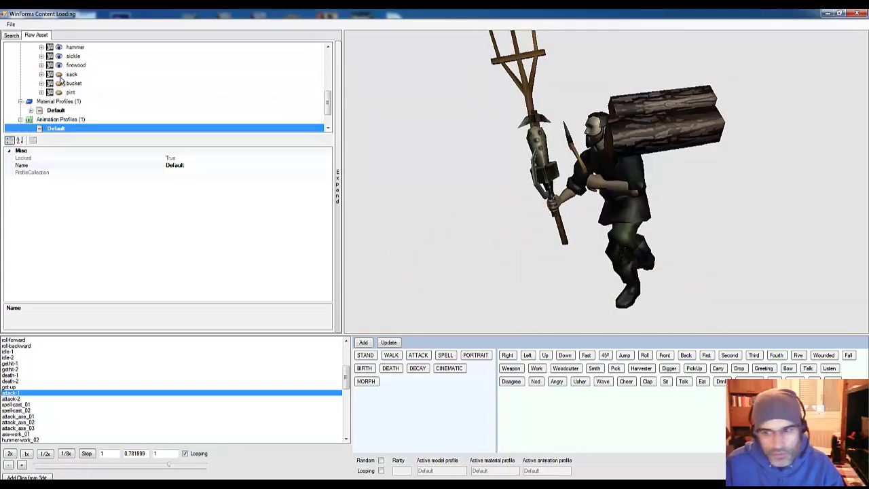
scroll(81, 107, up, 2)
scroll(75, 102, down, 1)
click(58, 92)
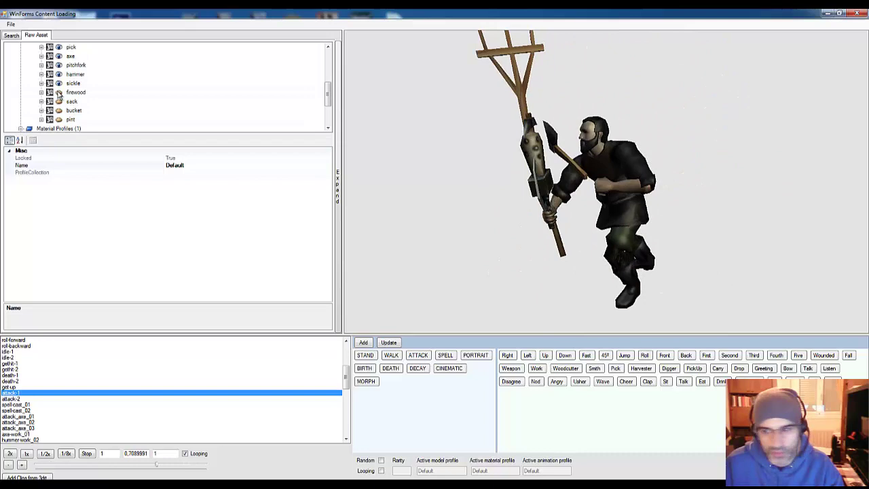
scroll(88, 104, up, 1)
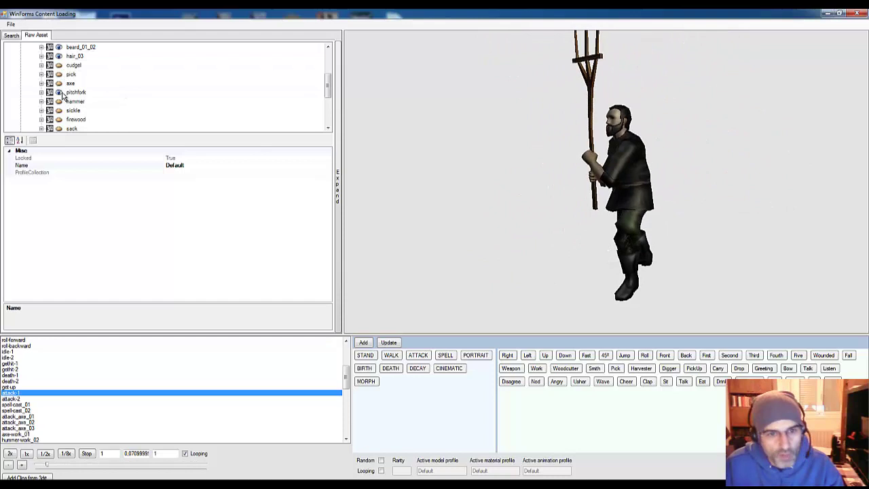
click(58, 94)
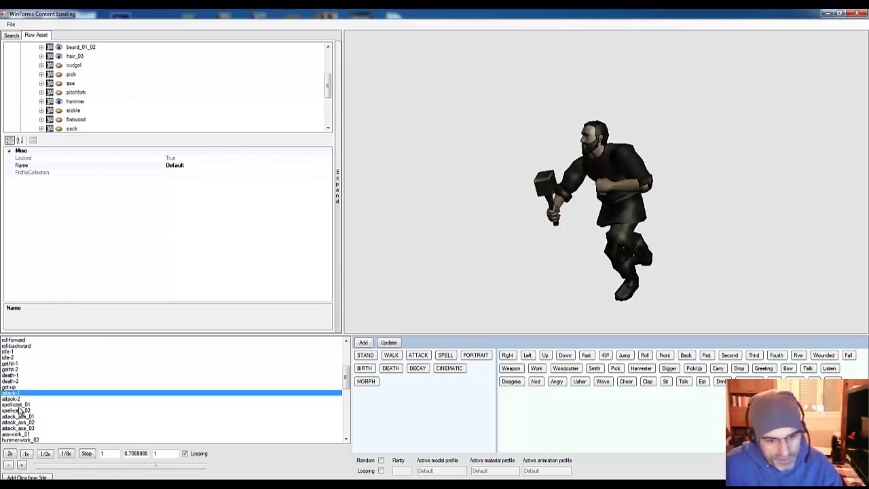
Preview the spell-cast_01, spell-cast_02, attack_axe_03, axe-work_01 and hammer-work_02 clips on the villager.
click(19, 406)
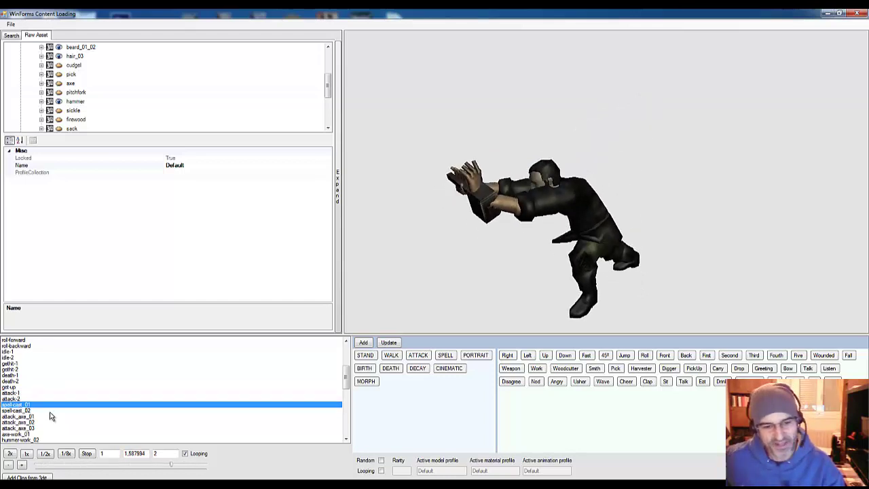
click(30, 411)
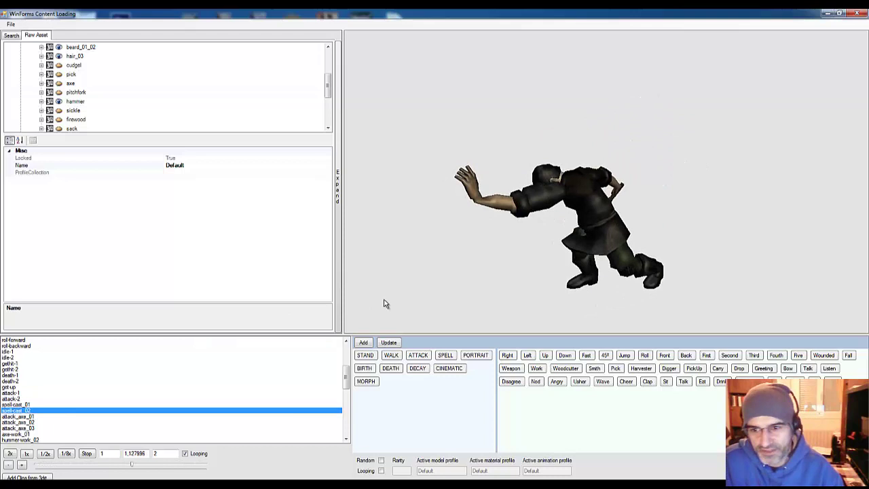
click(31, 428)
scroll(68, 401, down, 1)
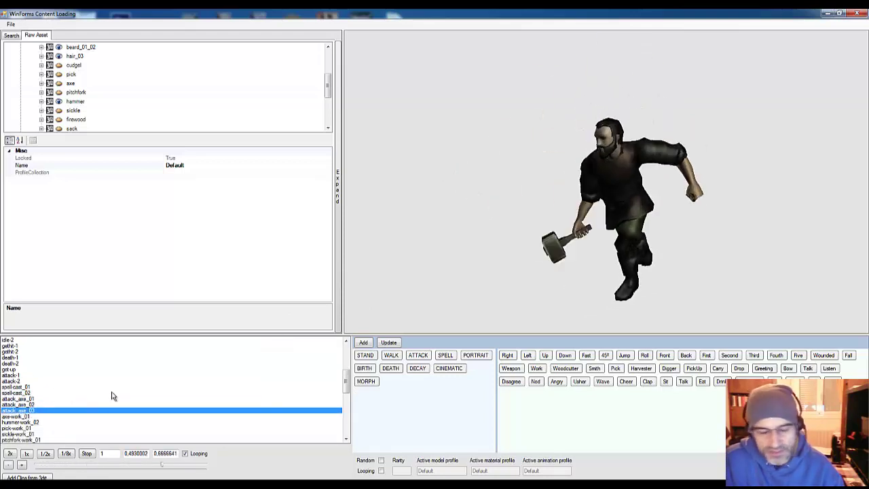
click(21, 416)
click(30, 423)
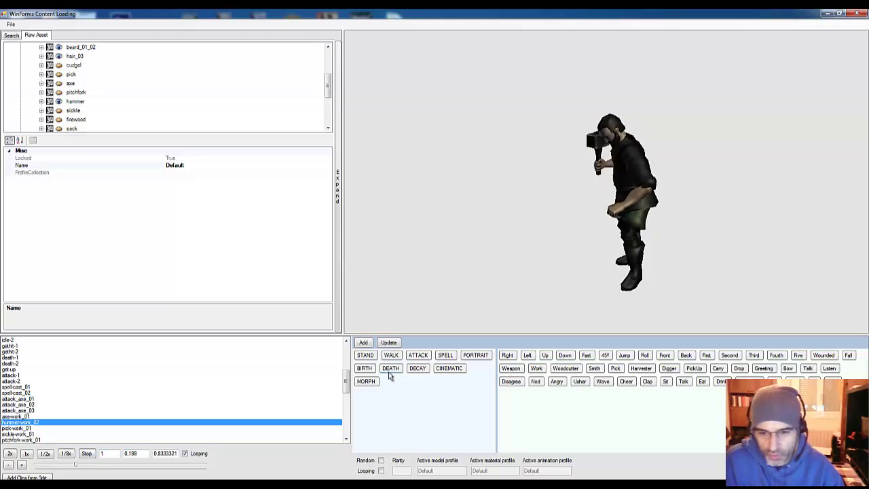
Preview the pick-work_01, sickle-work_01, sack_carry and sack_drop clips.
drag(346, 384, 346, 384)
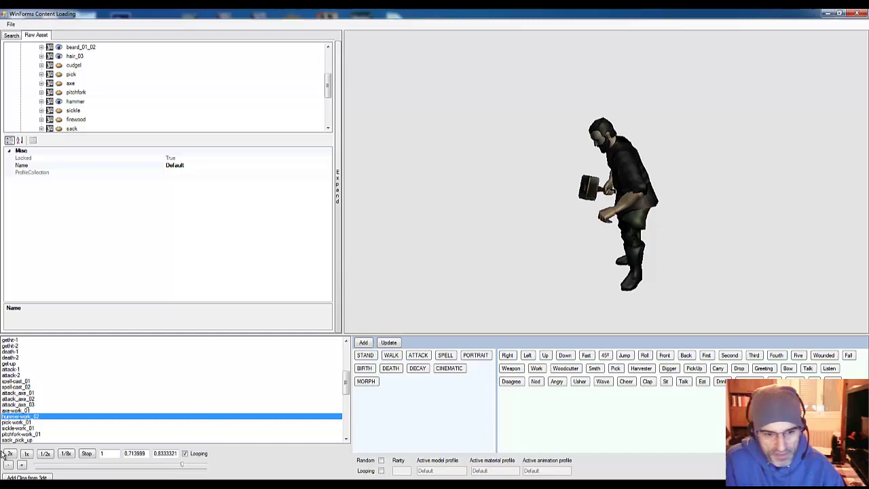
click(17, 422)
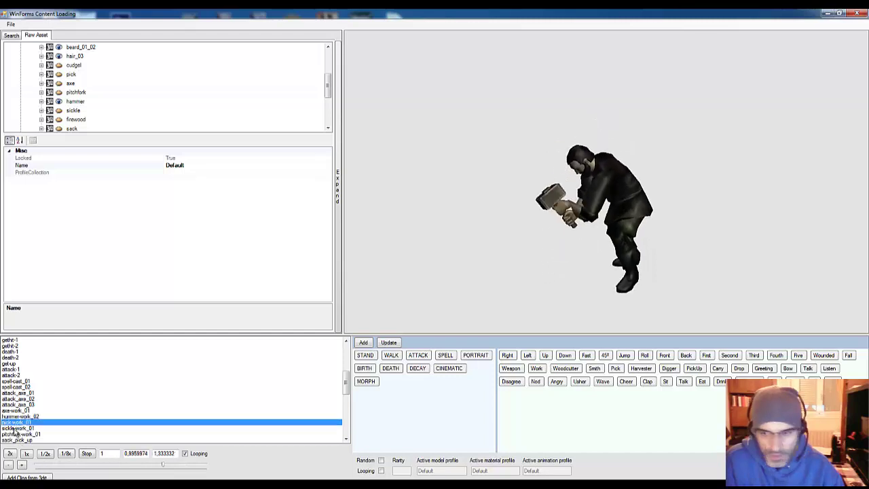
click(15, 428)
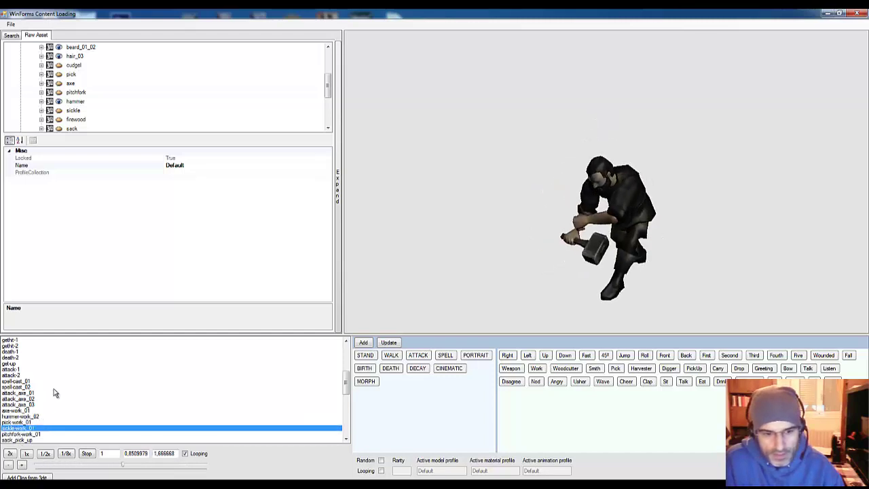
scroll(56, 393, down, 1)
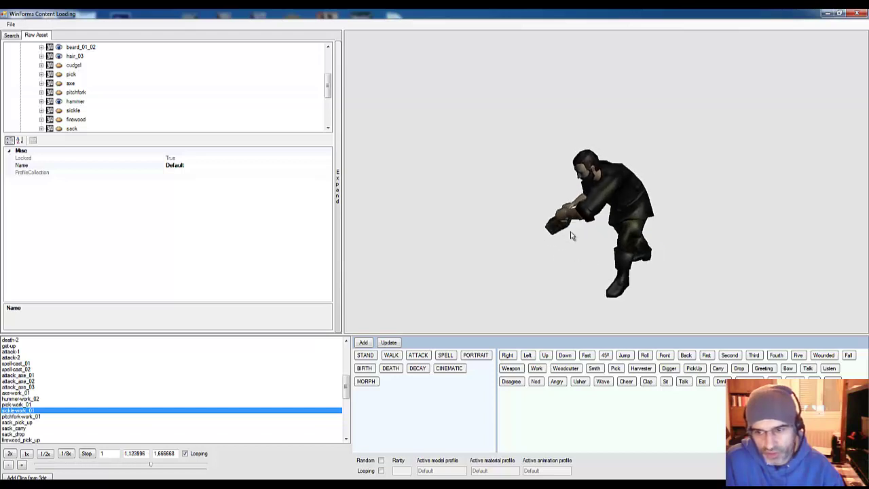
click(16, 428)
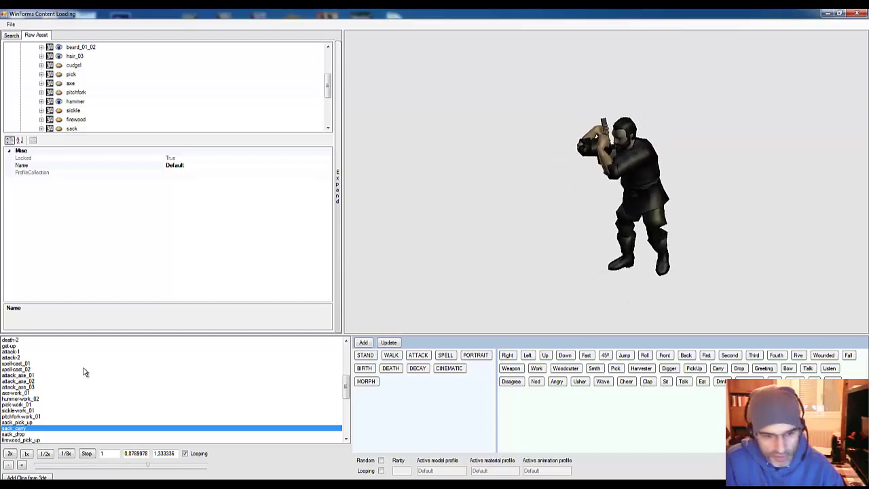
click(21, 434)
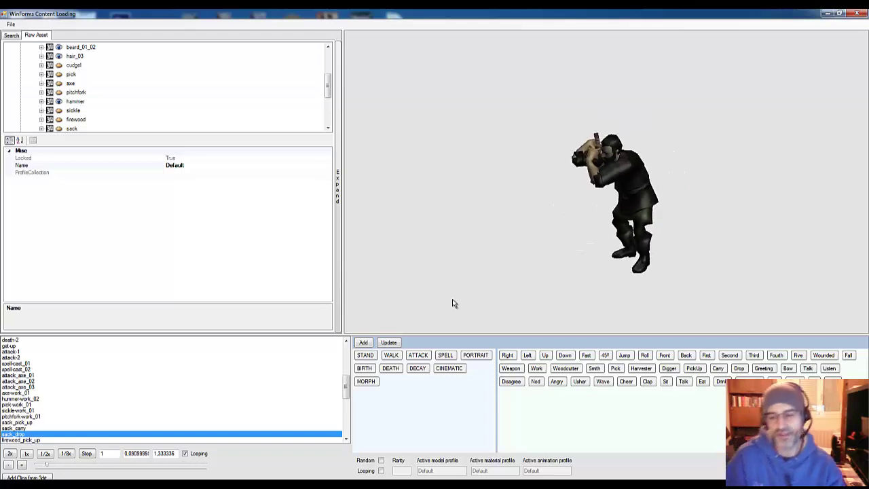
Scroll back up the clip list and play the greeting clip on the model.
scroll(347, 375, up, 5)
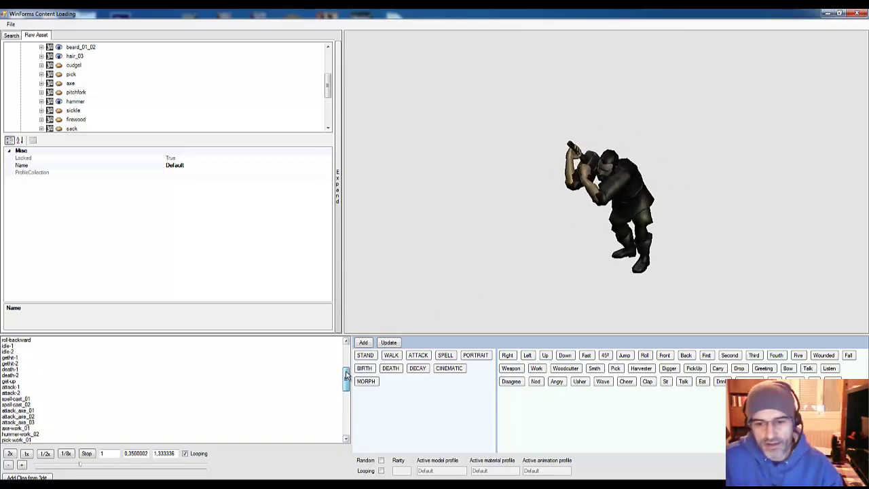
drag(346, 378, 346, 390)
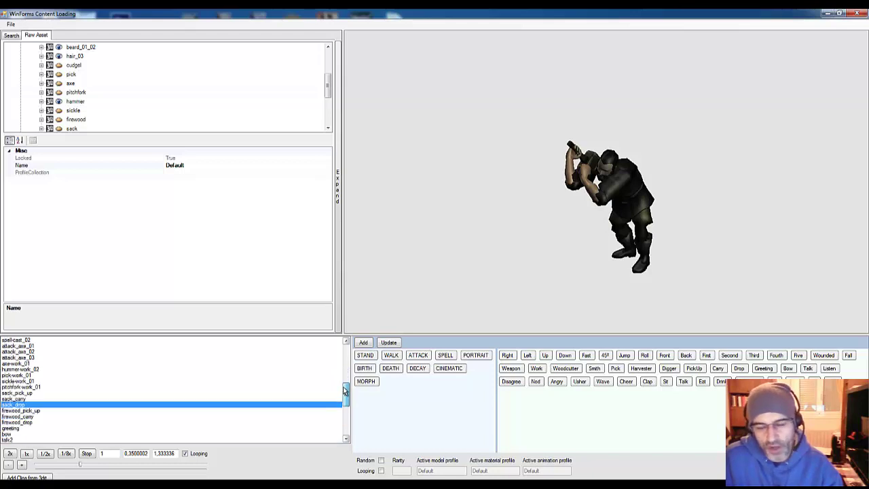
click(11, 429)
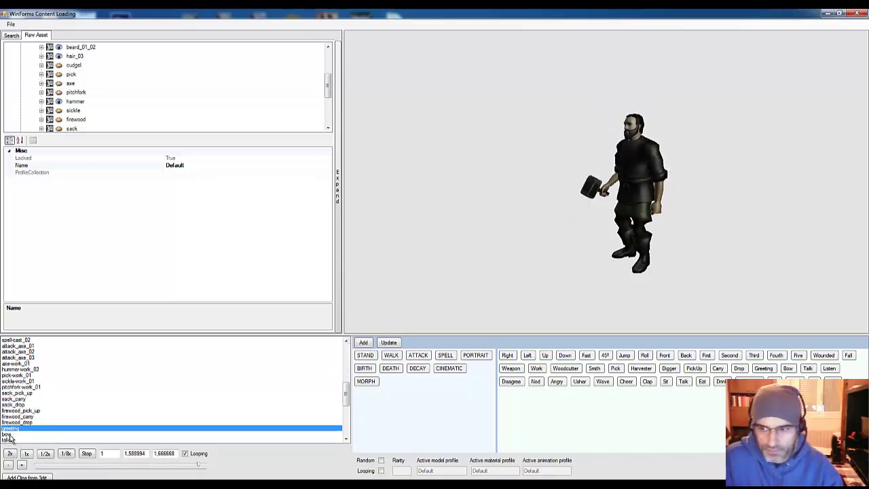
Preview the bow clip, then loop the attack_axe_01 clip on the villager.
click(16, 433)
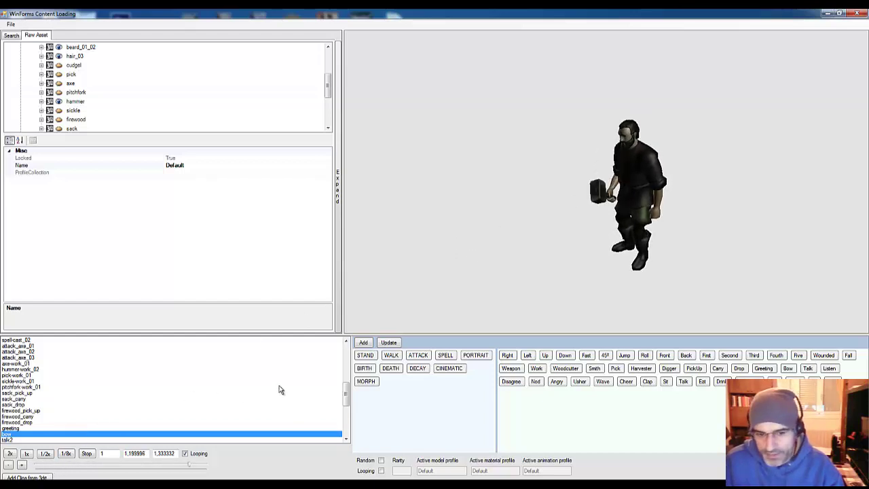
click(27, 358)
click(25, 346)
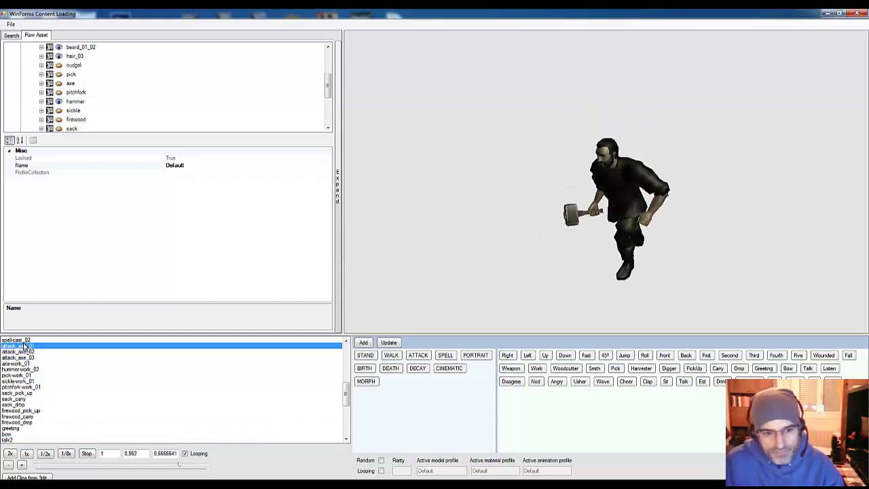
Expand Prototypes and show the peasant_anim_01 prototype editor with its tag categories.
drag(327, 96, 325, 119)
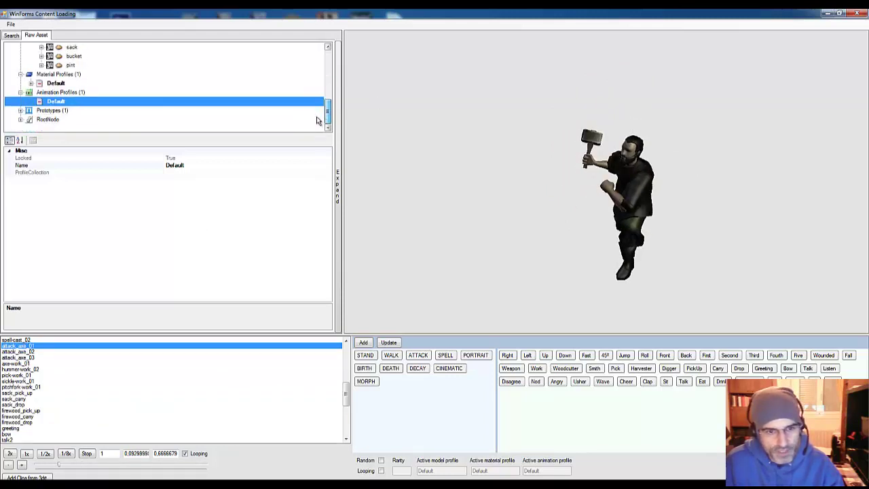
click(22, 109)
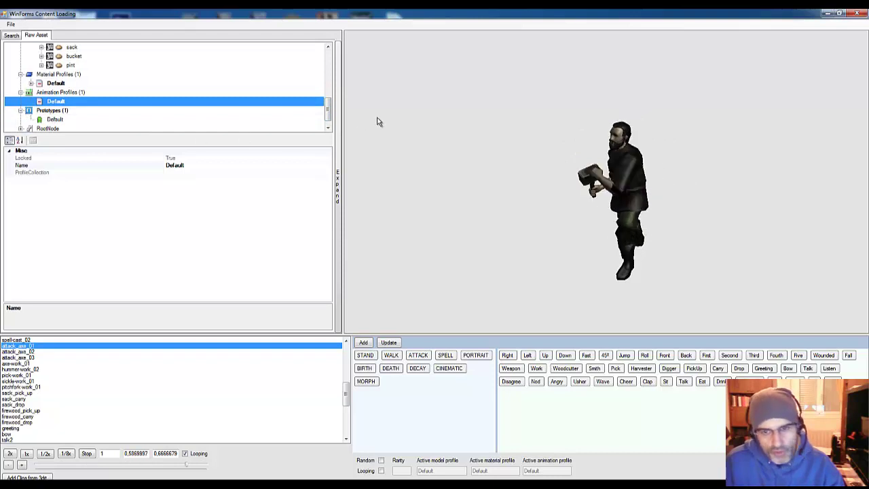
drag(327, 107, 328, 112)
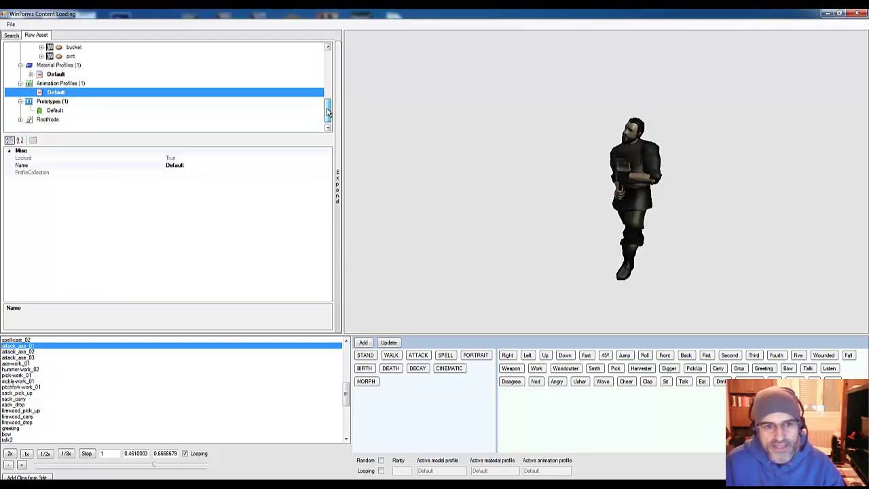
click(50, 102)
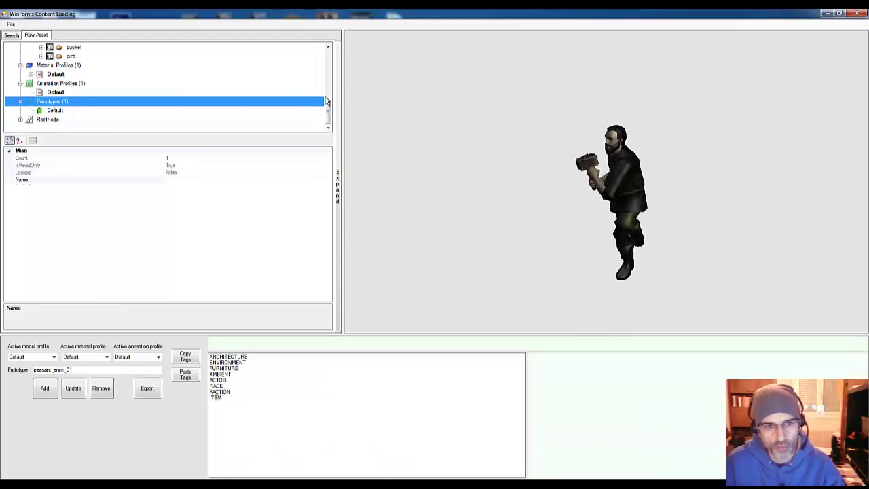
Replace the peasant_anim_01 prototype name with the new smith name in the Prototype box.
click(52, 84)
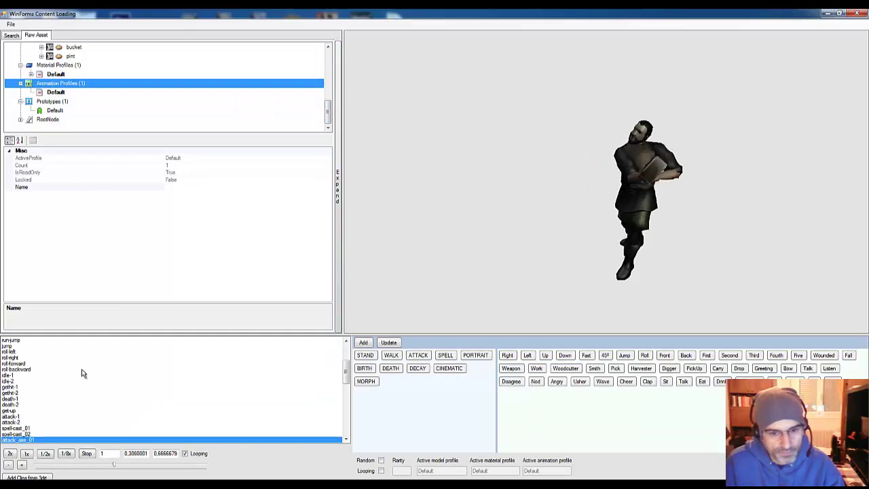
click(52, 101)
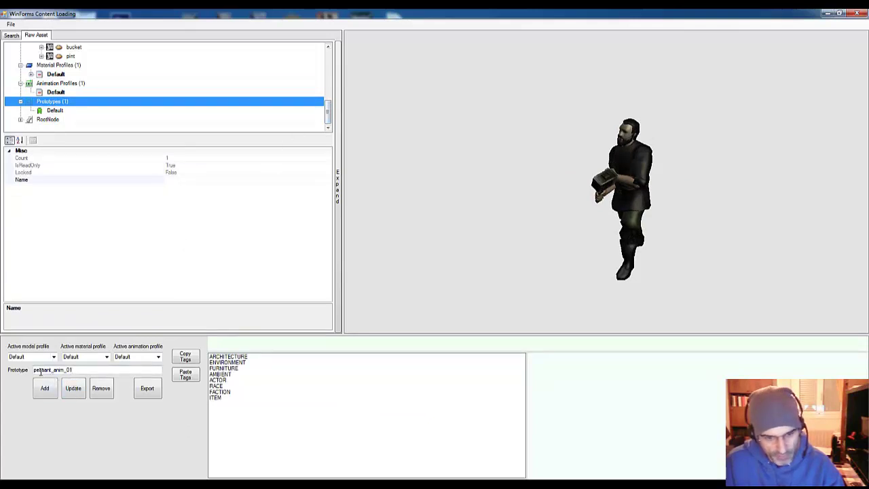
click(74, 370)
key(BackSpace)
key(BackSpace)
key(BackSpace)
key(BackSpace)
key(BackSpace)
key(BackSpace)
key(BackSpace)
key(BackSpace)
key(BackSpace)
key(BackSpace)
key(BackSpace)
key(BackSpace)
key(BackSpace)
key(BackSpace)
key(BackSpace)
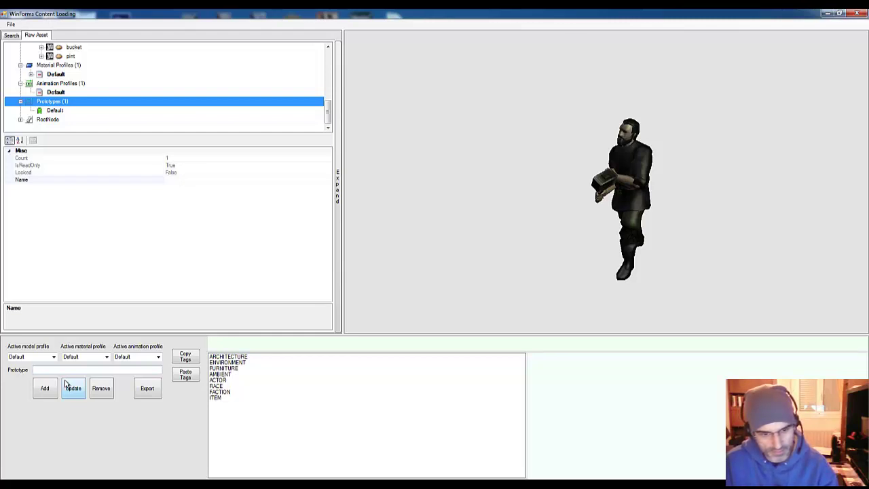
text(peas)
key(BackSpace)
key(BackSpace)
key(BackSpace)
key(BackSpace)
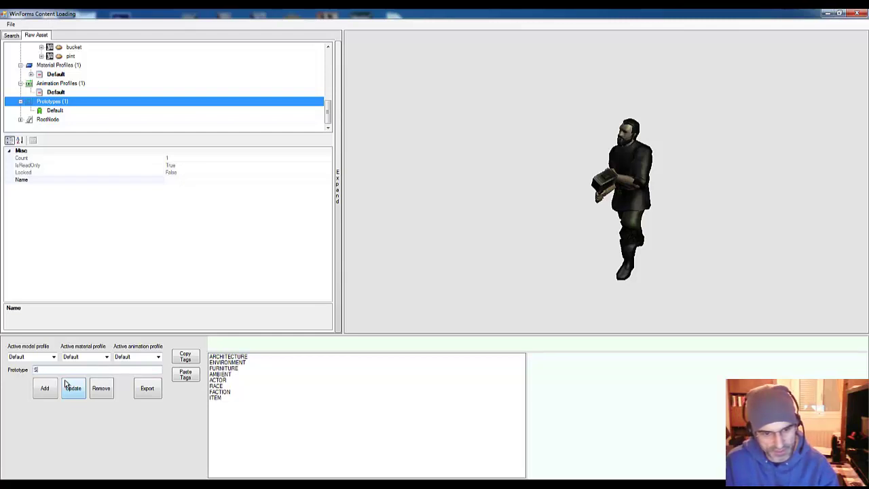
text(smth)
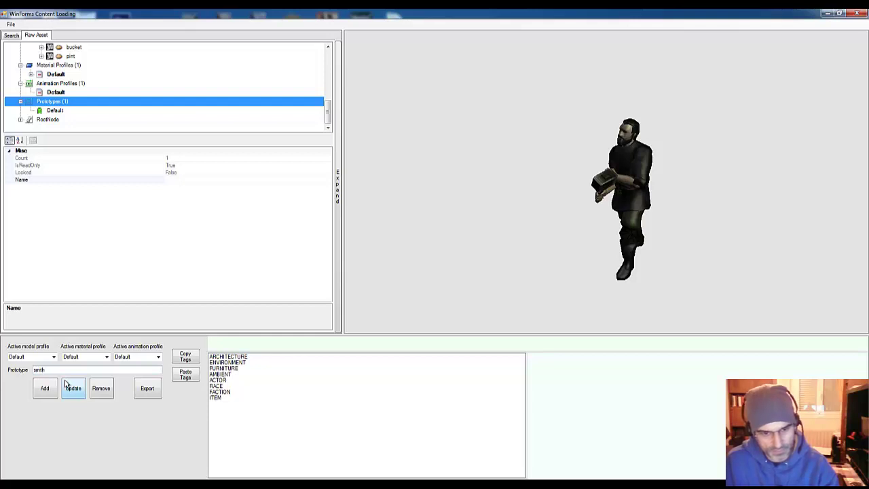
text(_)
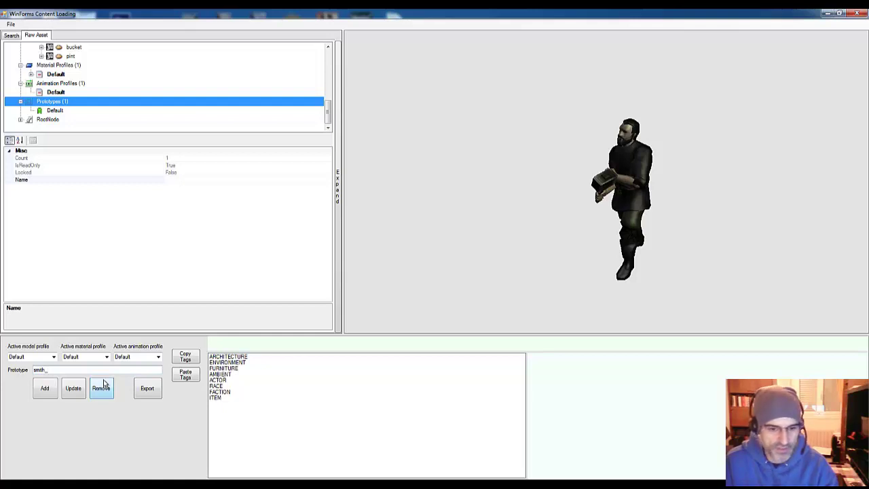
text(elron)
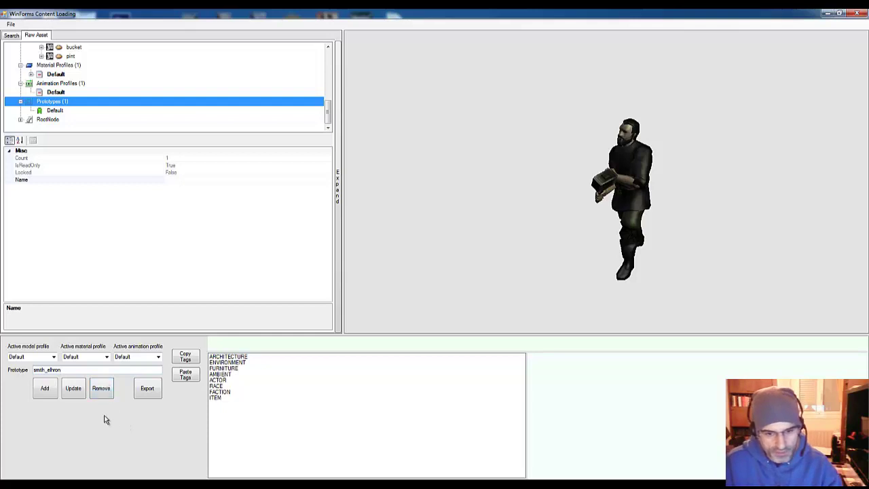
Tag the prototype Male, Neutral and NPC under the ACTOR category.
click(217, 380)
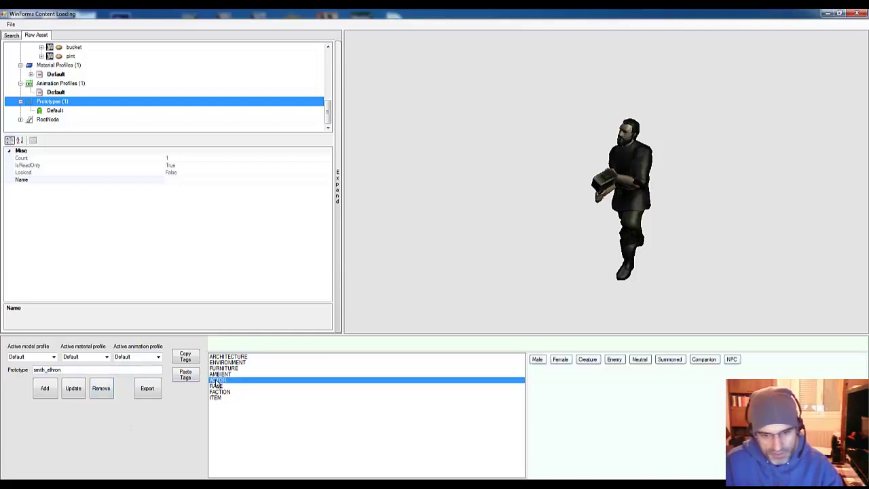
click(541, 360)
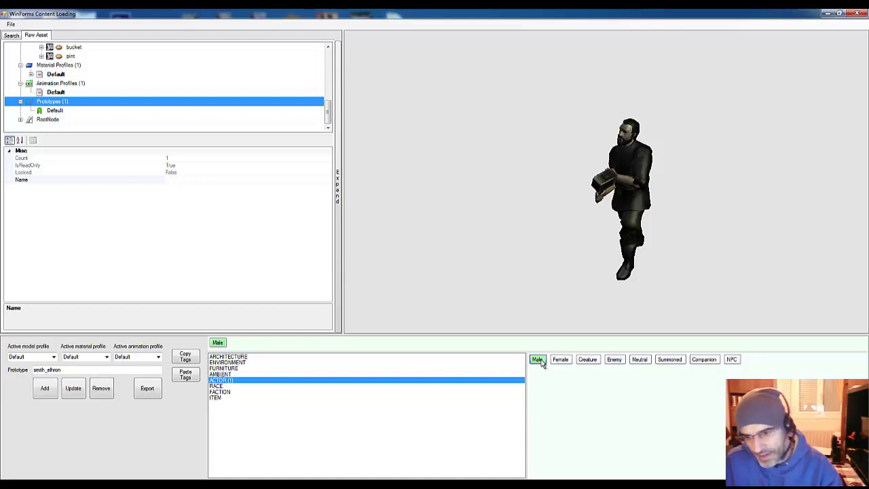
click(638, 361)
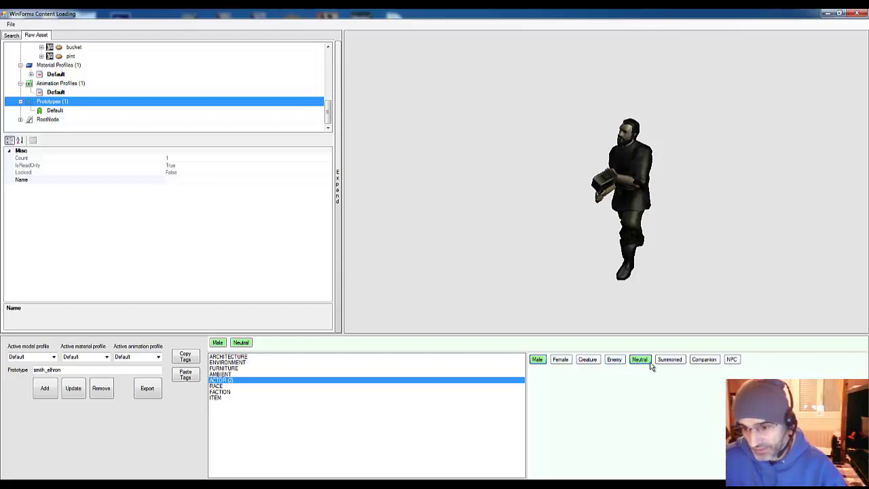
click(731, 360)
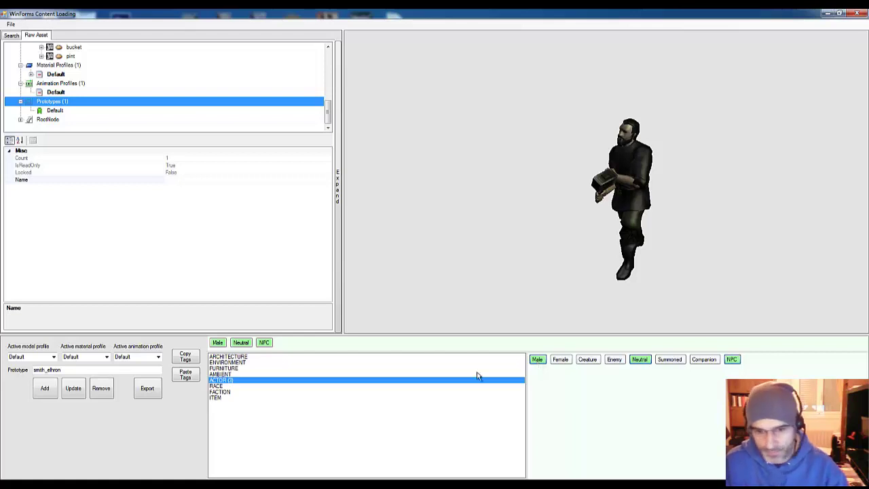
Tag it Human race and White faction, then add it as smith_elhron under Prototypes.
click(214, 386)
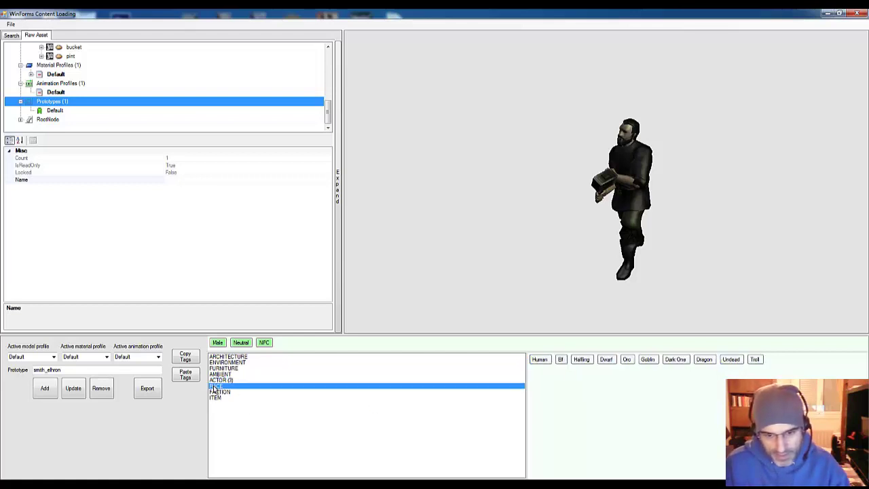
click(540, 361)
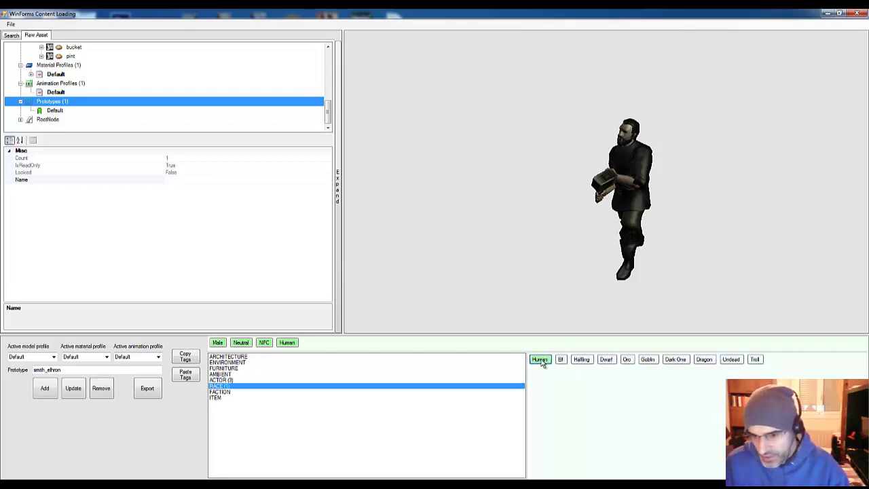
click(216, 393)
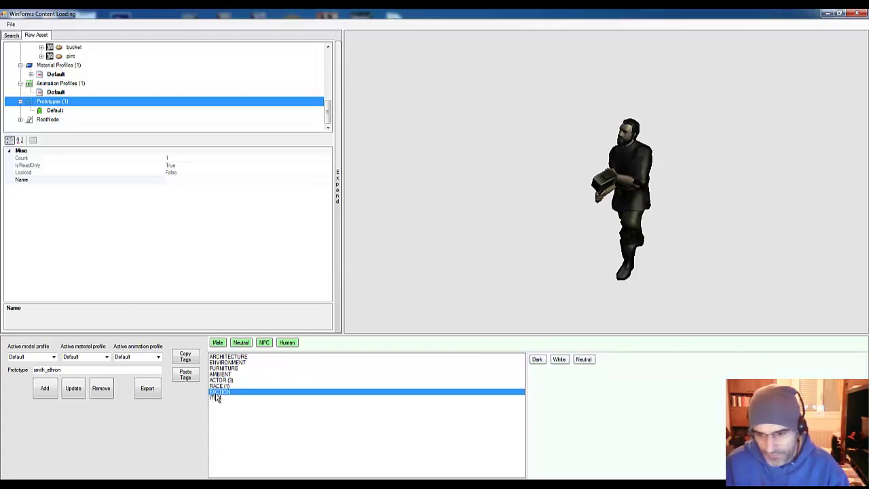
click(558, 360)
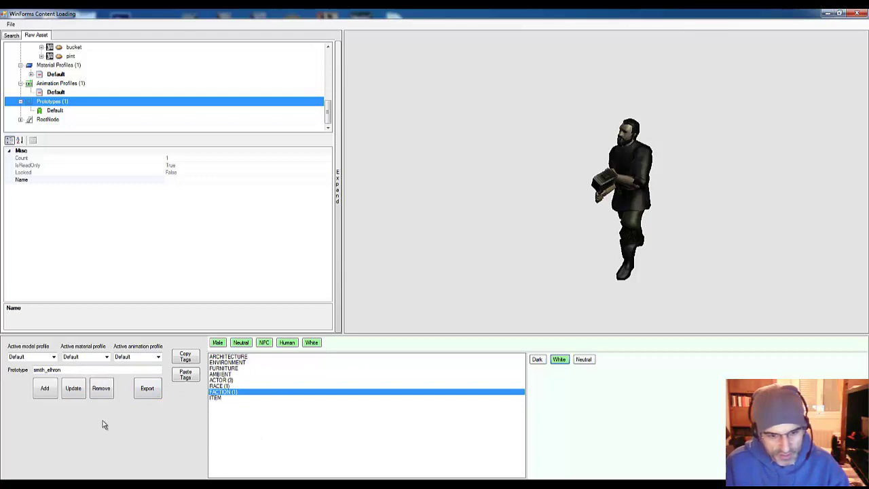
click(45, 391)
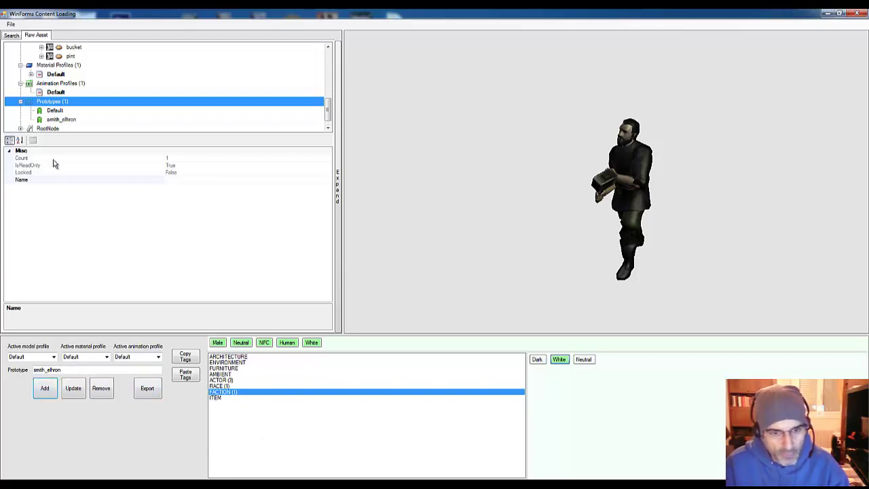
click(54, 120)
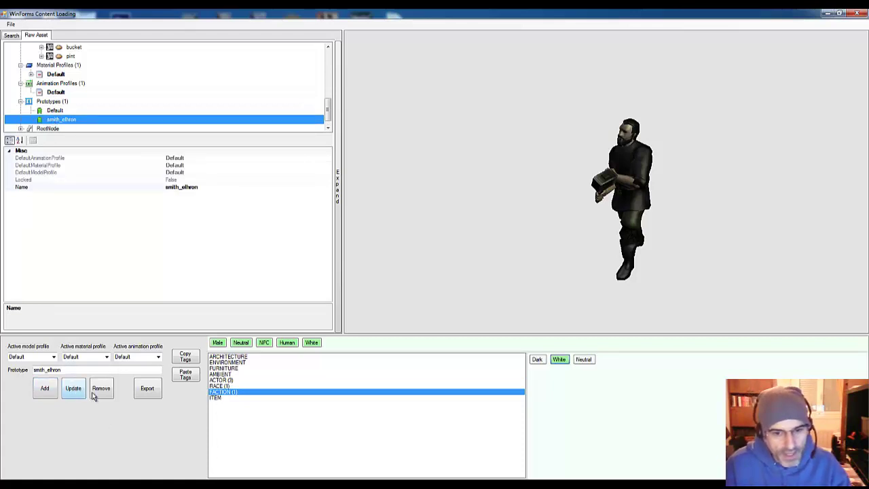
Open the export panel and group exported source models by the custom folder ACTOR.
click(141, 398)
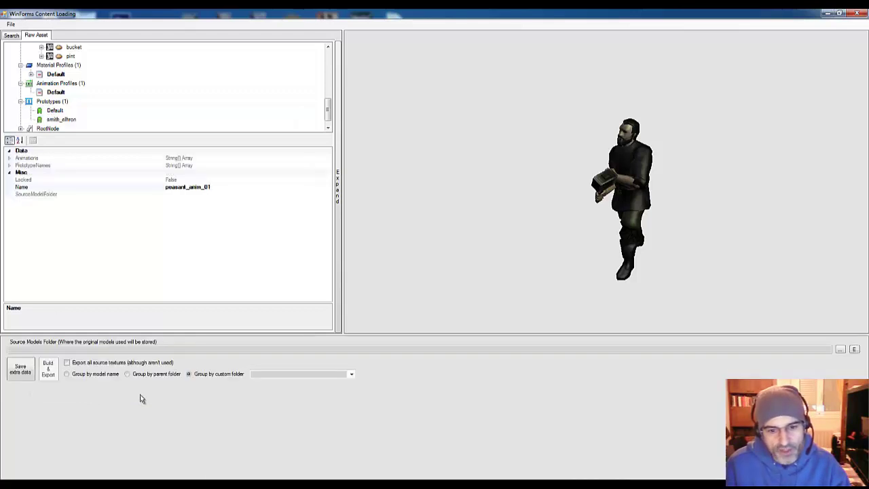
click(351, 374)
click(313, 382)
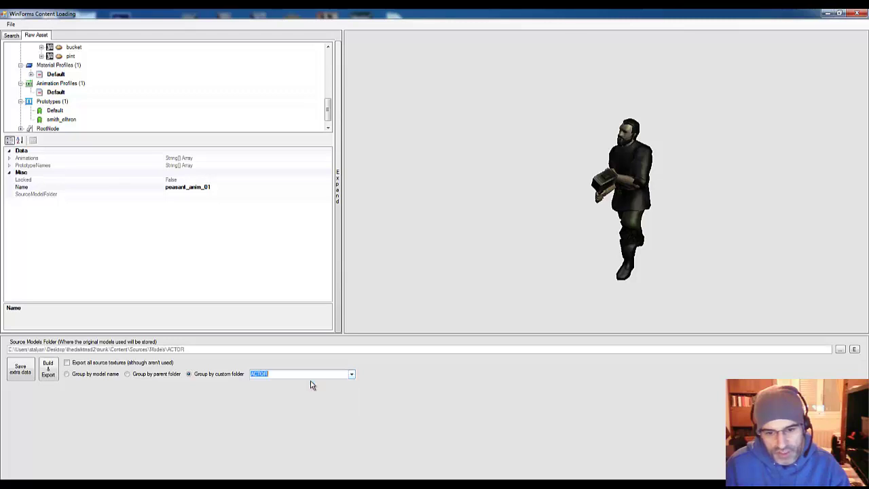
click(274, 374)
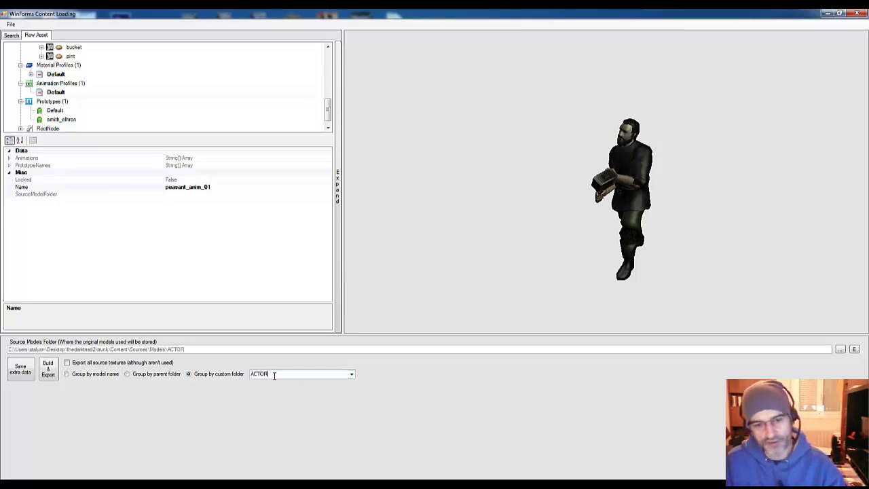